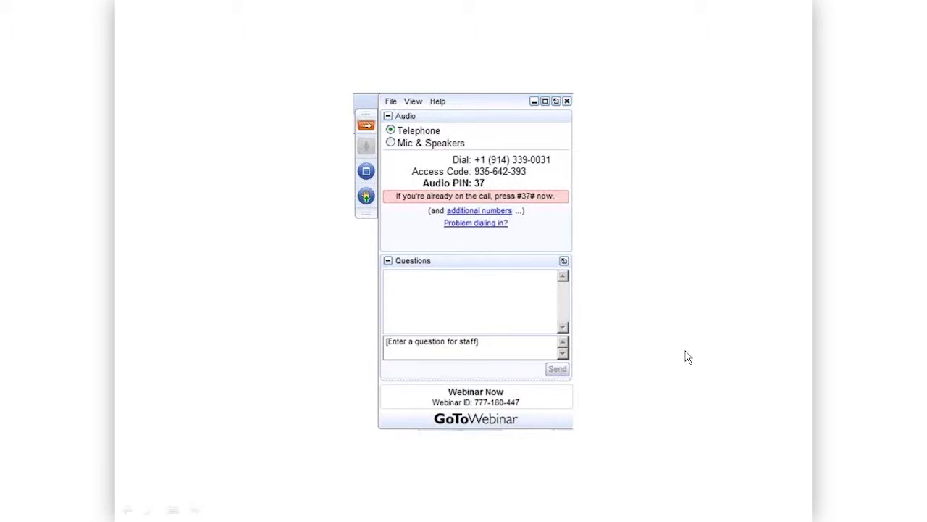
# Step: Close the slide presentation and open the Client Inactivity Report in PracticeMaster
pyautogui.press('Escape')
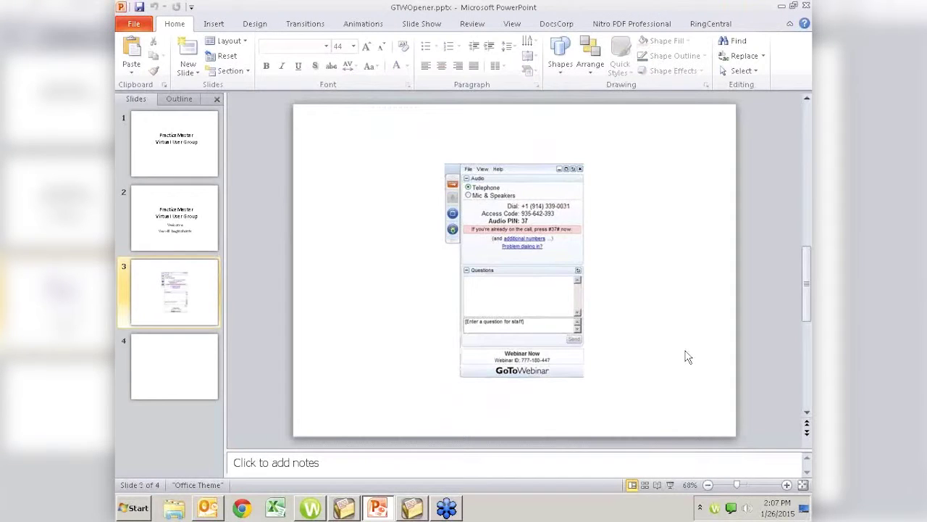
pyautogui.hotkey('alt', 'F4')
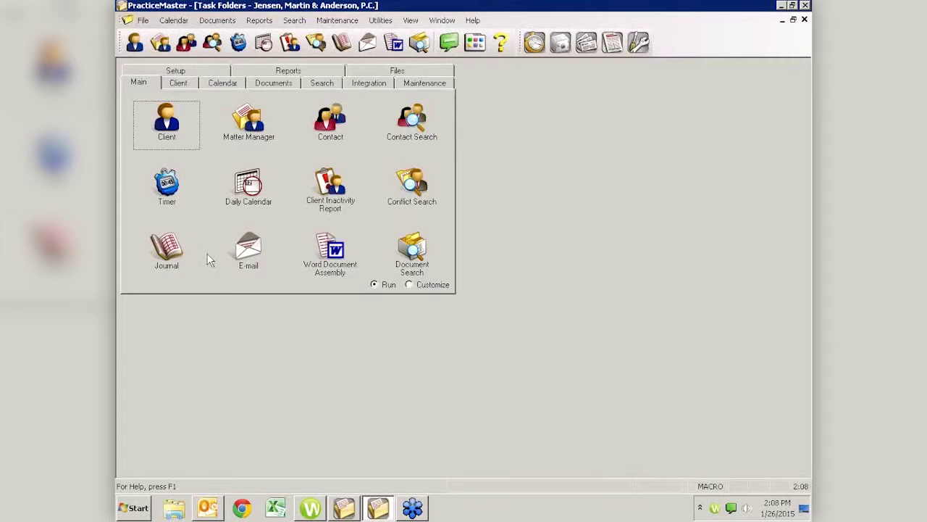
pyautogui.click(276, 73)
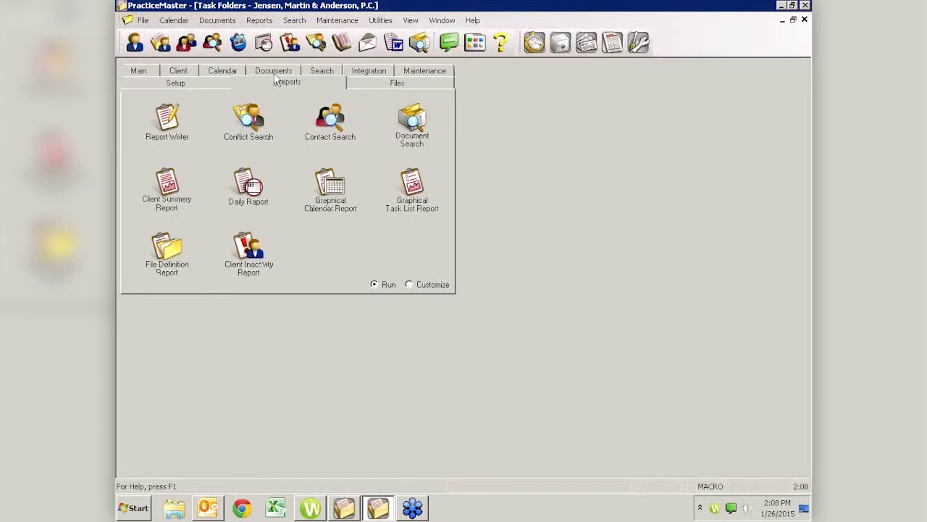
pyautogui.click(246, 250)
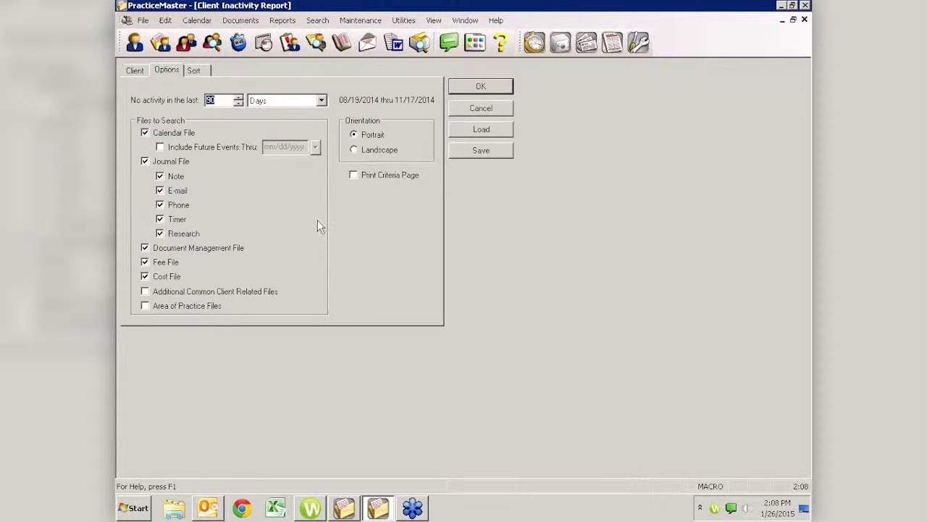
# Step: Review the report's client criteria, including the status options and the open/close date range, cancelling out of each
pyautogui.click(134, 71)
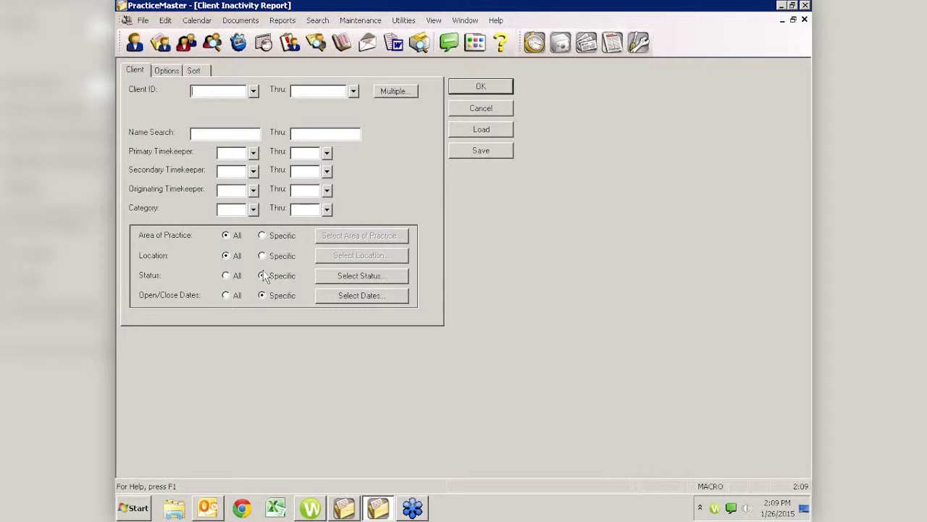
pyautogui.click(344, 281)
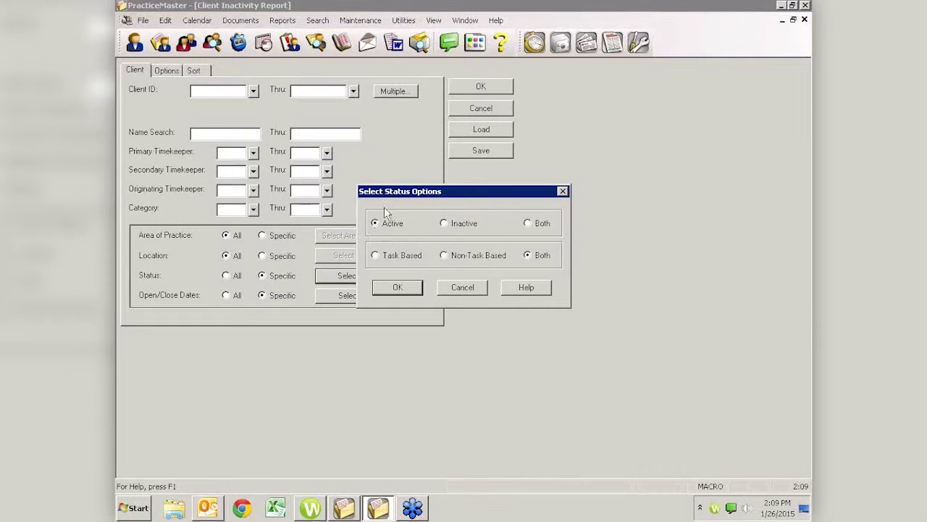
pyautogui.click(382, 226)
pyautogui.click(449, 288)
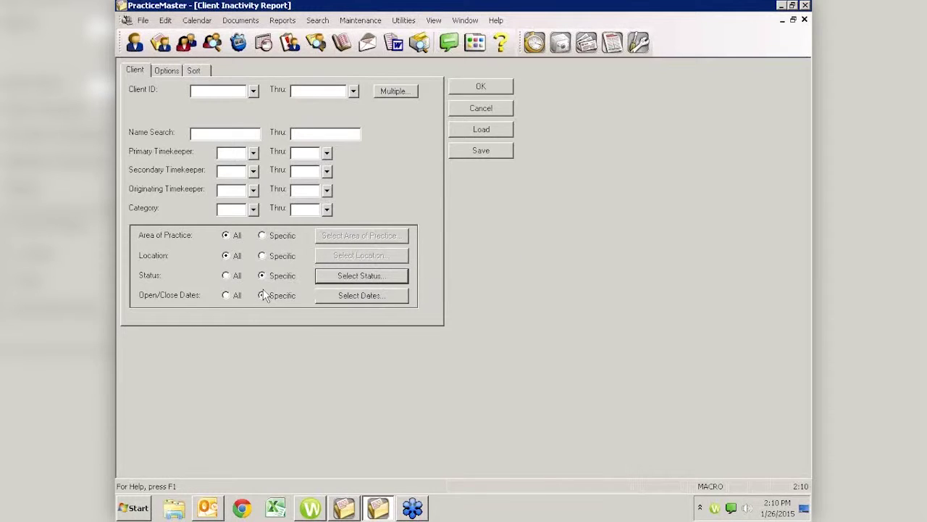
pyautogui.click(346, 296)
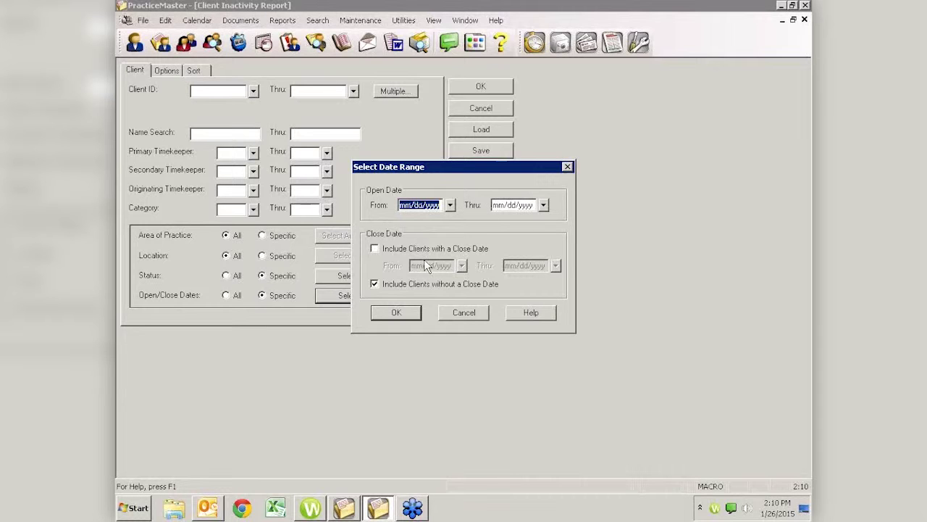
pyautogui.click(460, 314)
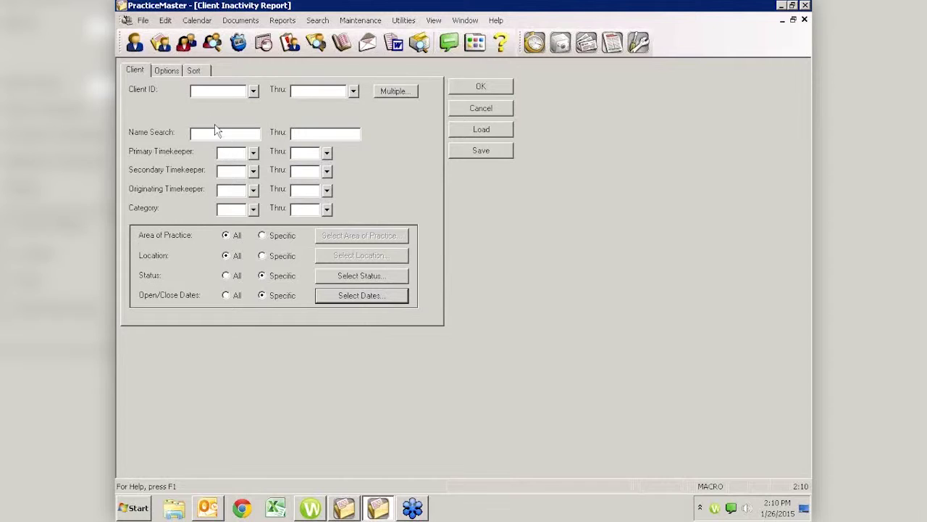
# Step: Examine the report's search options and the time units available for the inactivity period
pyautogui.click(166, 71)
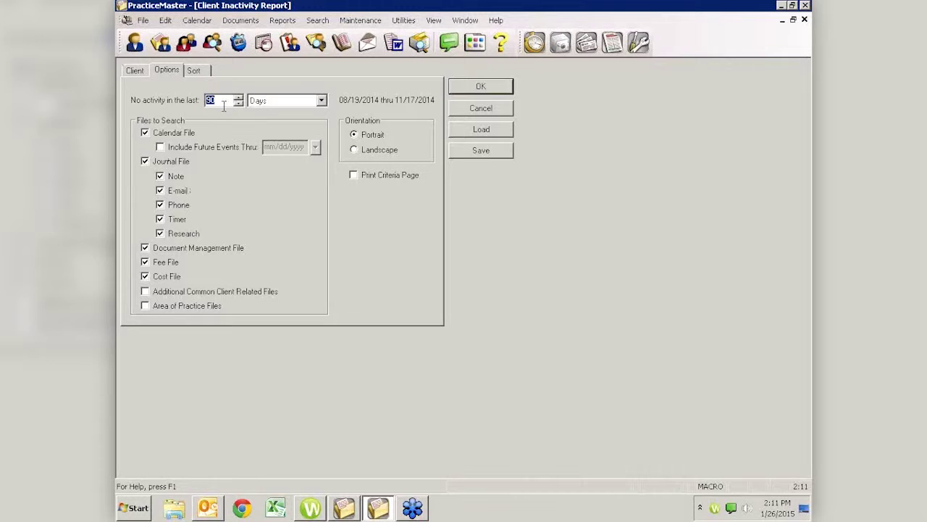
pyautogui.click(321, 102)
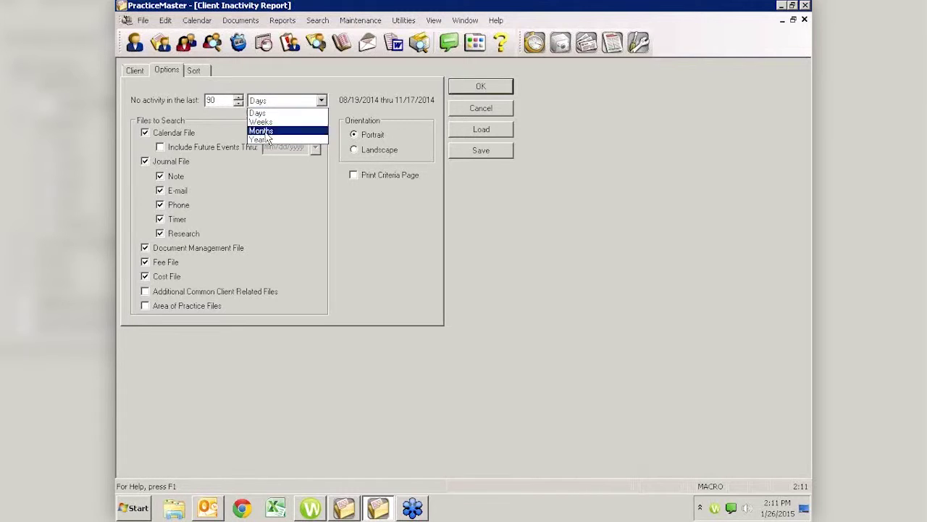
pyautogui.click(286, 194)
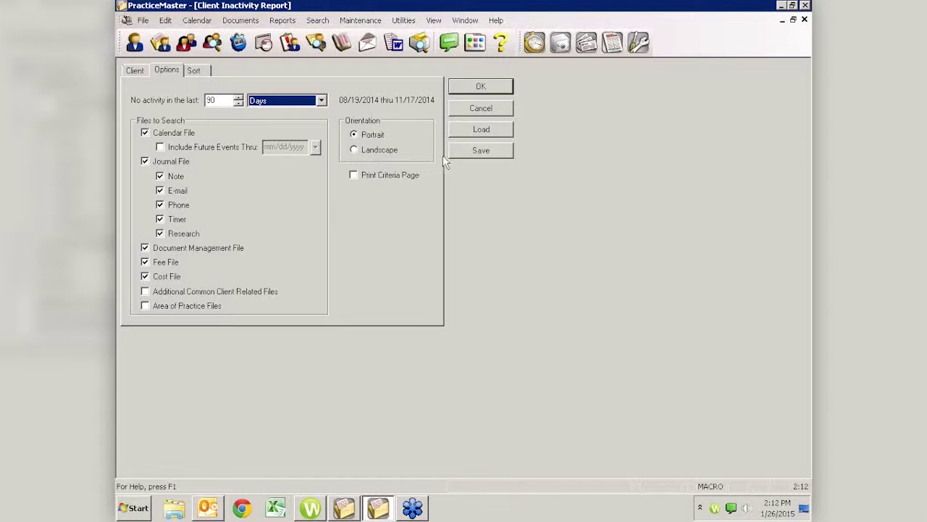
# Step: Turn off starting each sort on a new page, with Last Activity Date as secondary order, and preview the report
pyautogui.click(195, 70)
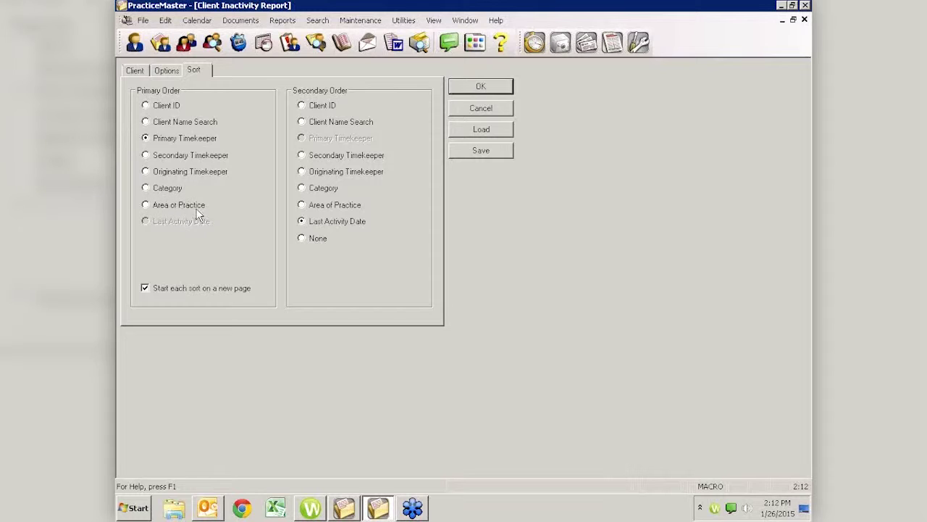
pyautogui.click(302, 221)
pyautogui.click(150, 287)
pyautogui.click(472, 88)
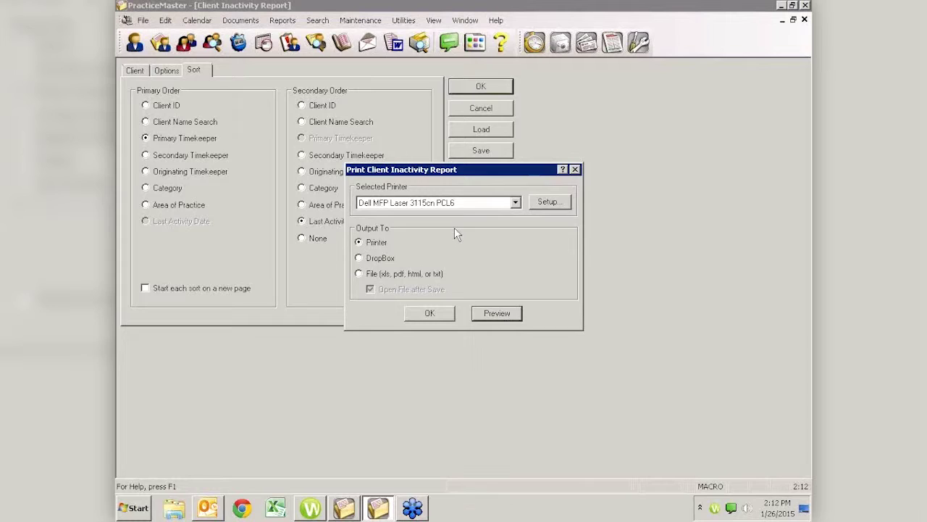
pyautogui.click(489, 314)
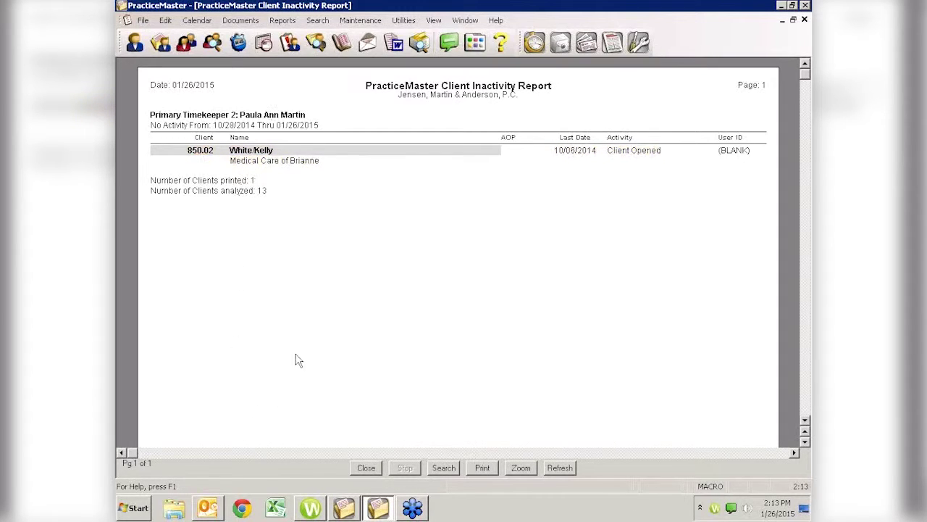
# Step: Close the report preview, check the report's activity options again and leave the Client Inactivity Report
pyautogui.click(368, 467)
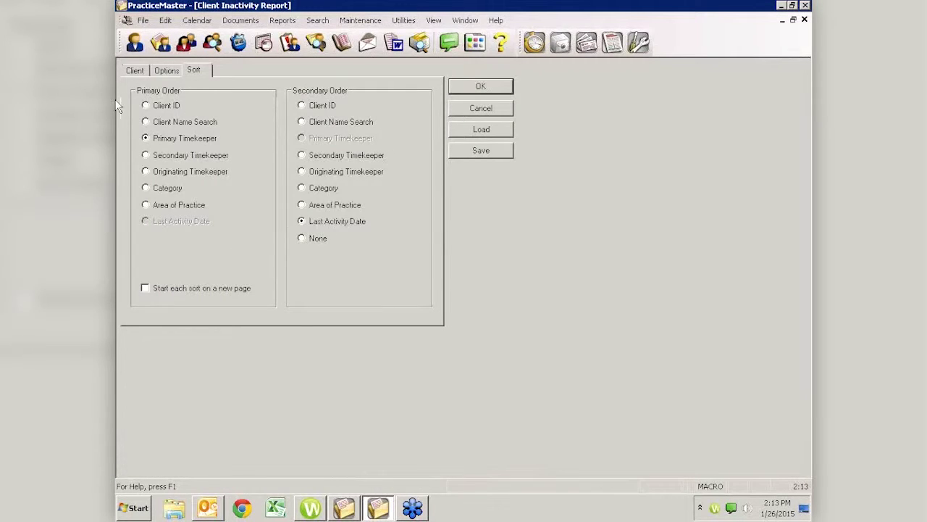
pyautogui.click(165, 70)
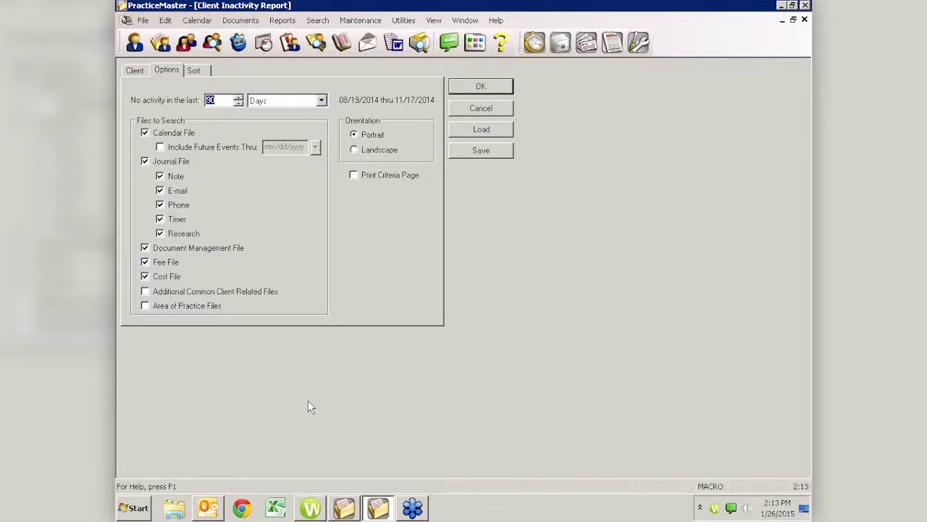
pyautogui.click(486, 106)
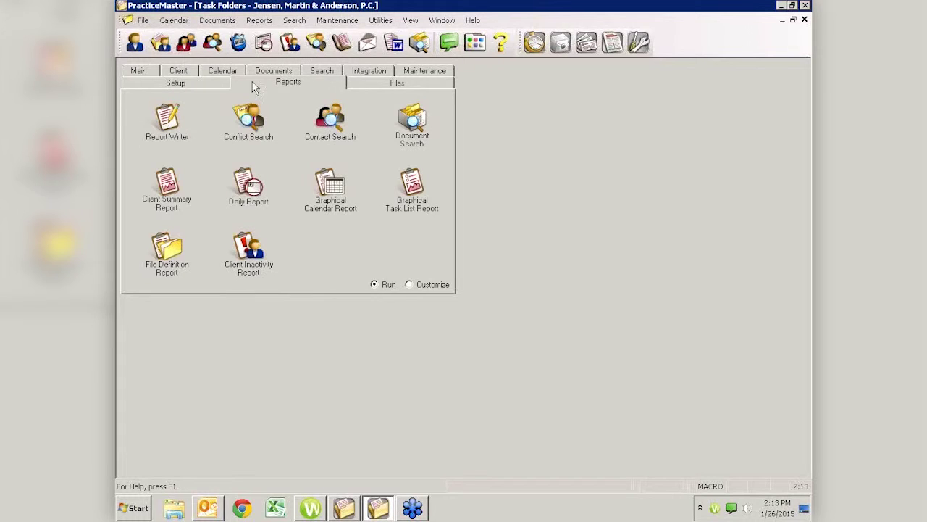
# Step: Open the Client file and display the last custom QuickView, which filters the list to one attorney's clients
pyautogui.click(139, 72)
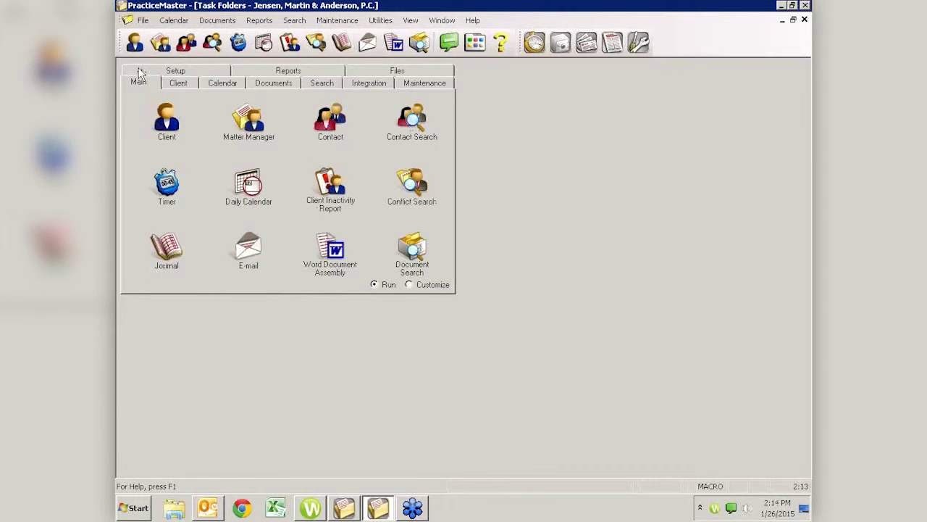
pyautogui.click(166, 123)
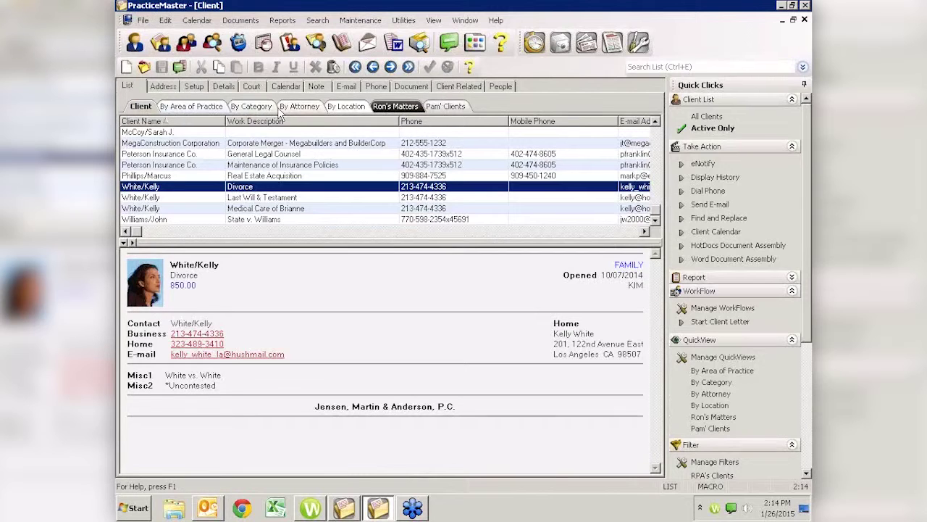
pyautogui.click(447, 107)
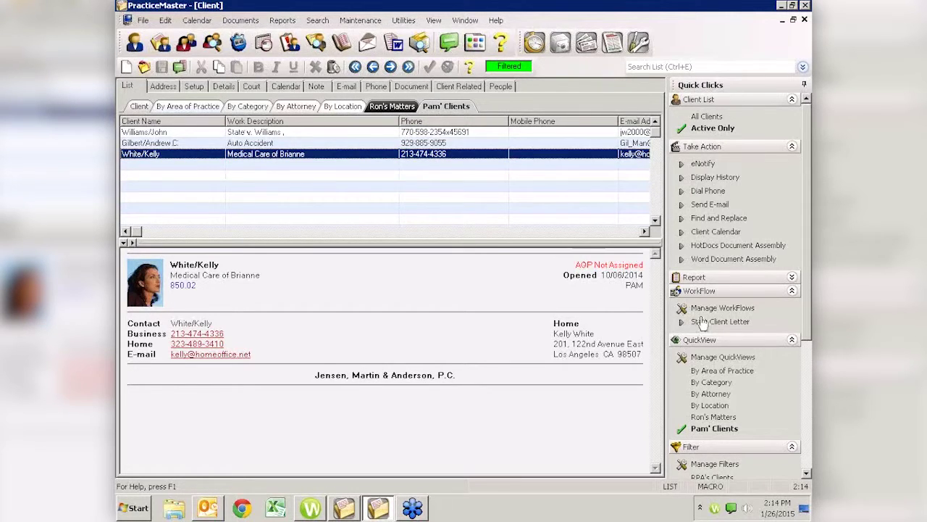
# Step: Examine the QuickView's filter, column layout and sort order, comparing it with the unfiltered client list
pyautogui.click(803, 405)
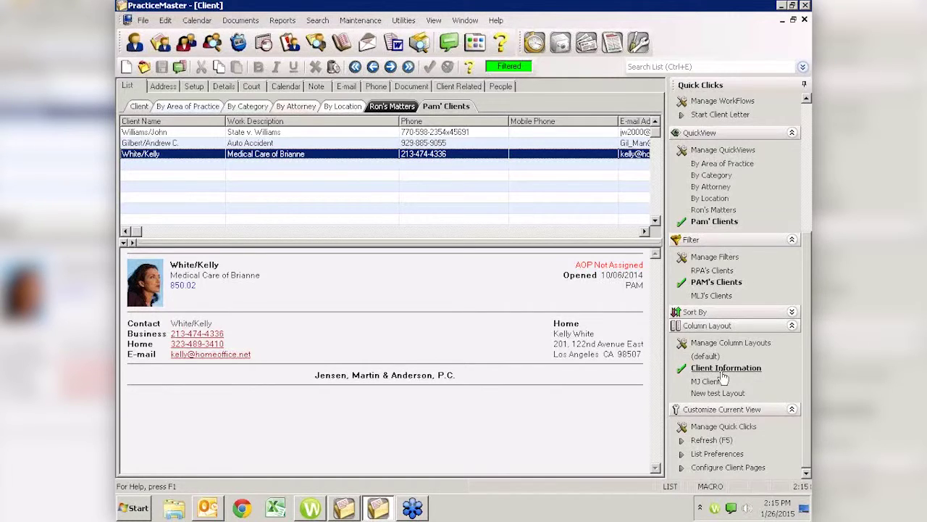
pyautogui.click(791, 313)
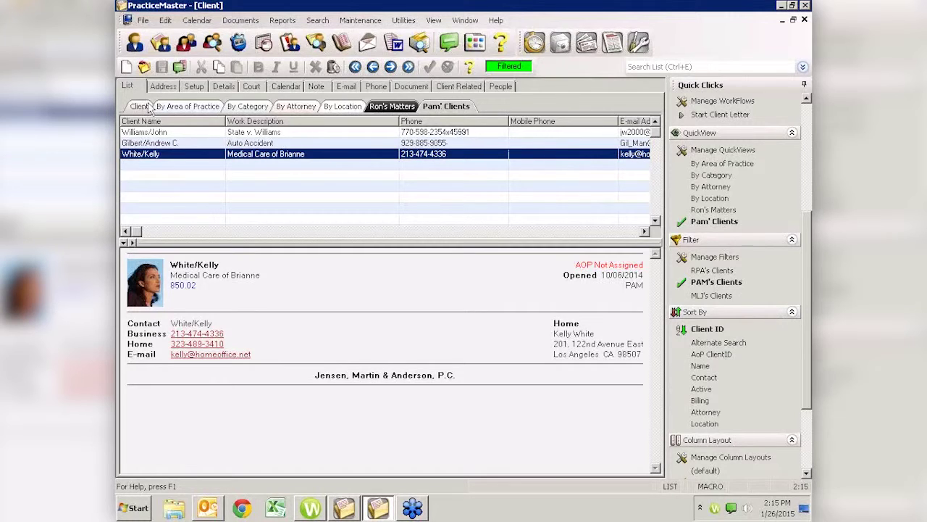
pyautogui.press('Up')
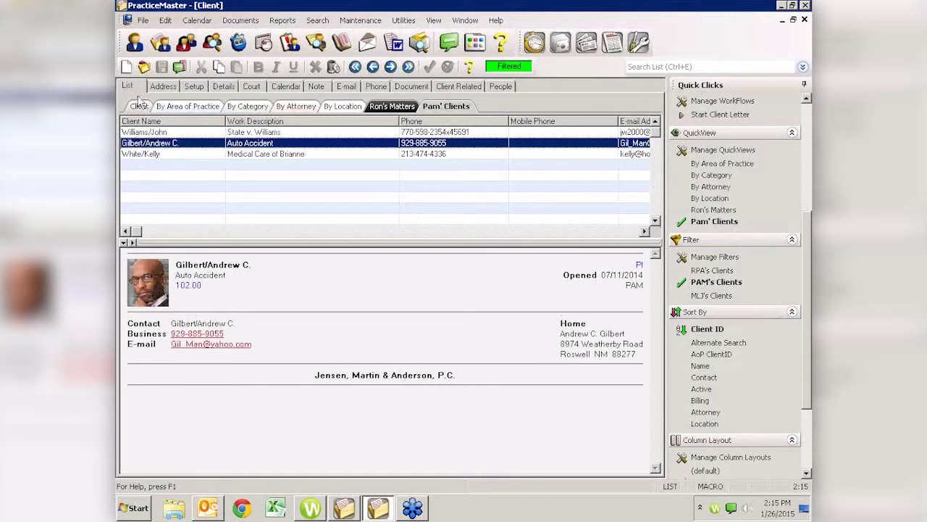
pyautogui.click(136, 90)
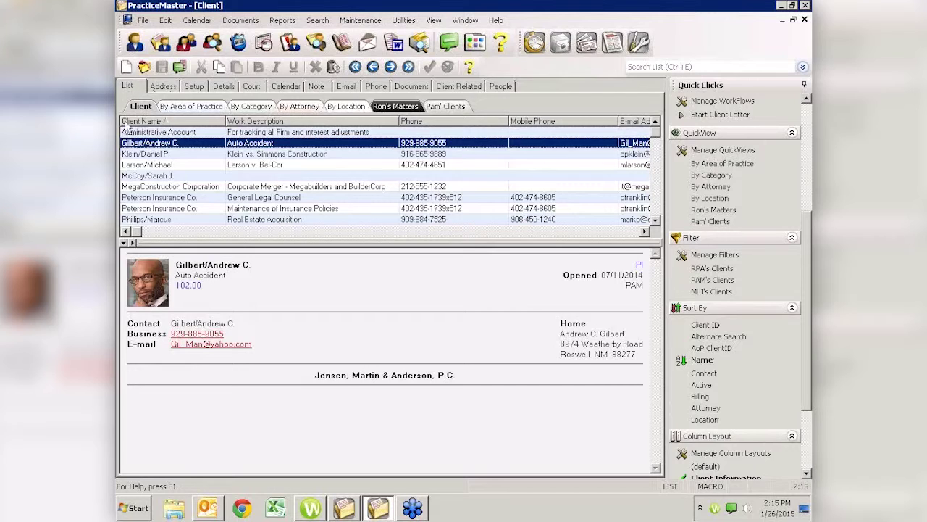
pyautogui.click(447, 107)
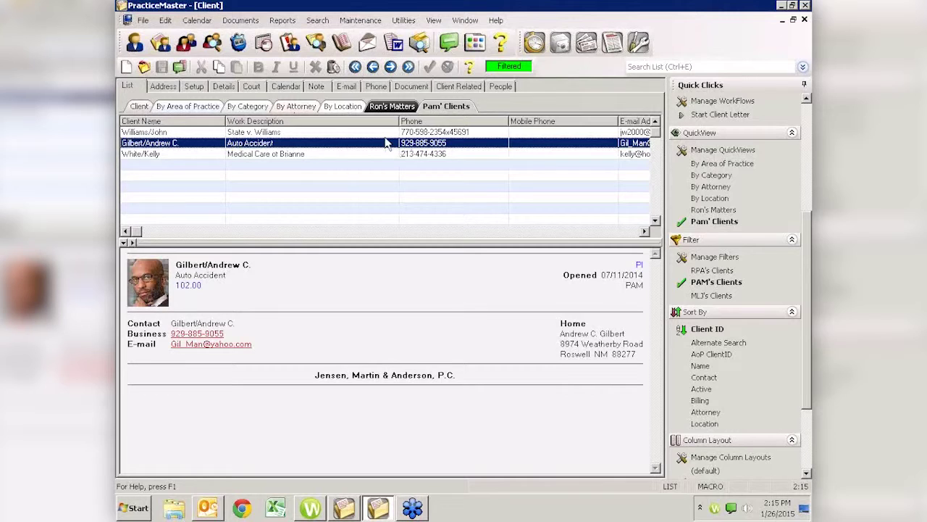
# Step: Apply custom colors with a pink background to the last custom QuickView, save it and close the QuickView manager
pyautogui.click(720, 150)
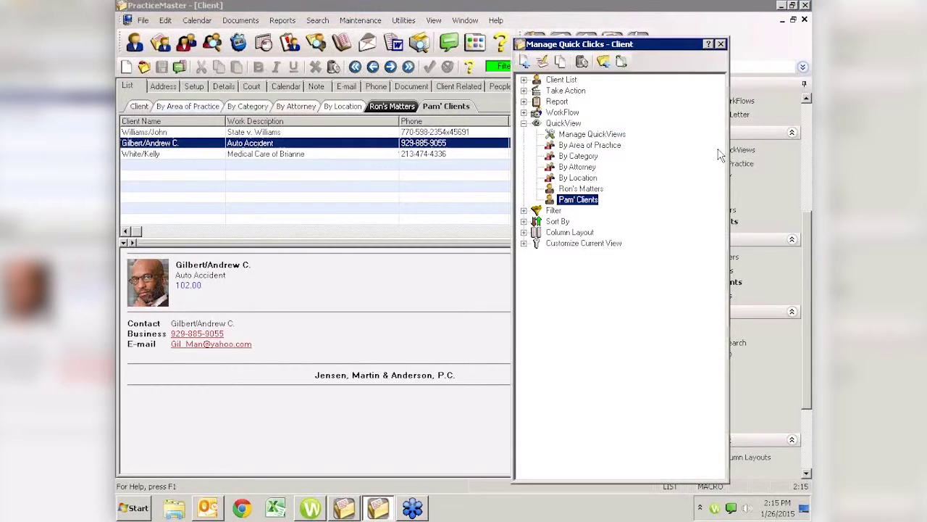
pyautogui.doubleClick(577, 202)
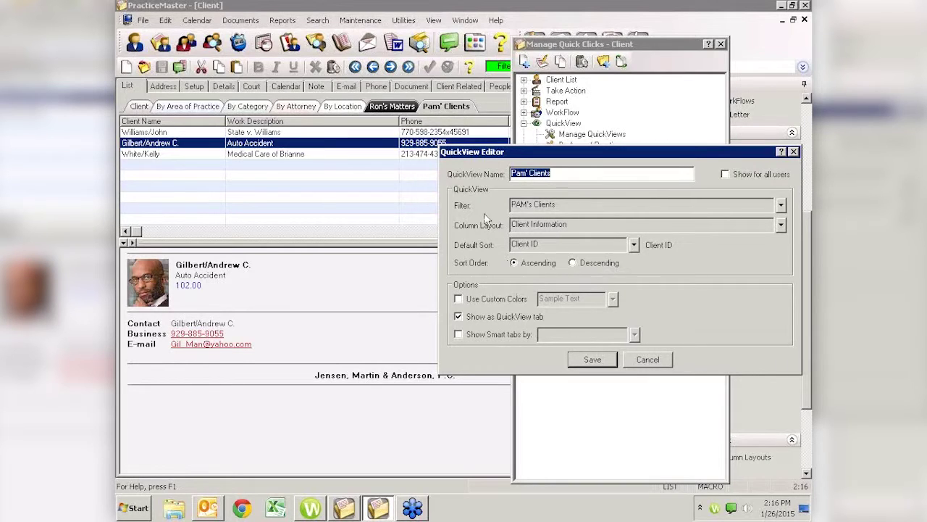
pyautogui.click(458, 300)
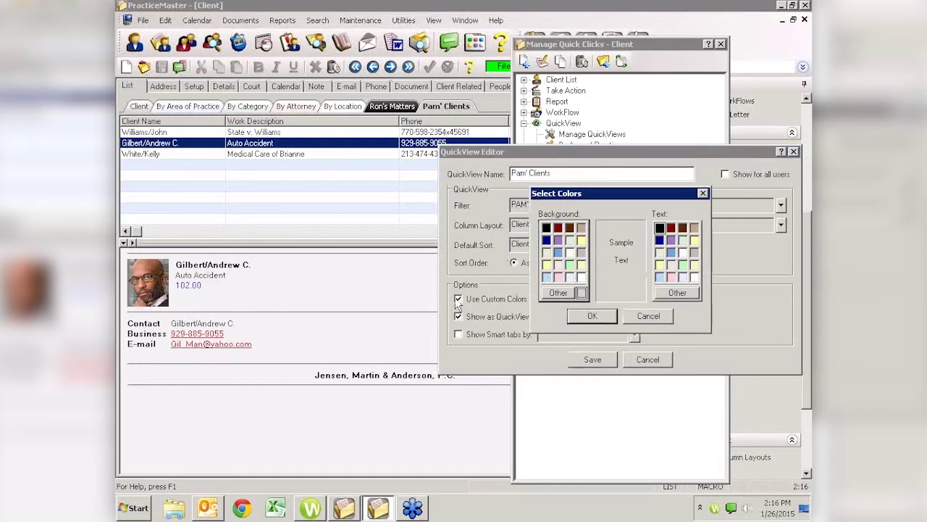
pyautogui.click(559, 277)
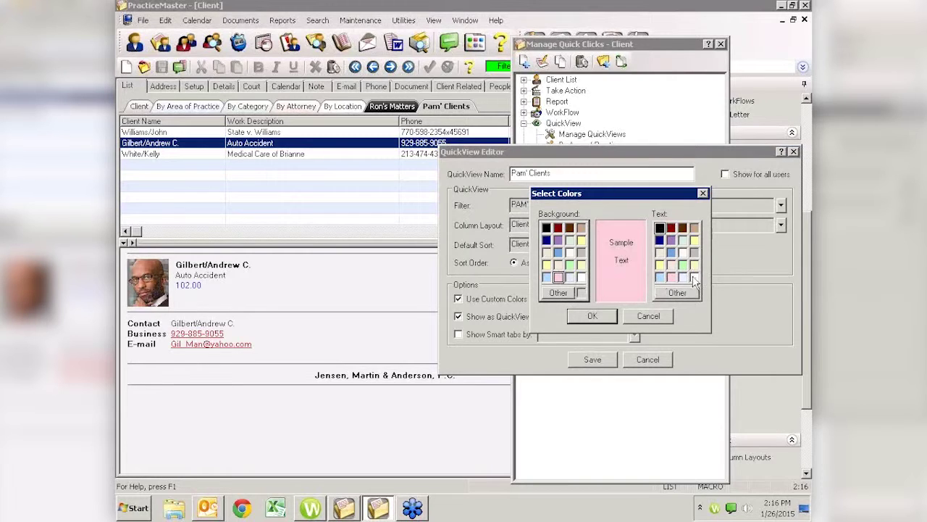
pyautogui.click(600, 314)
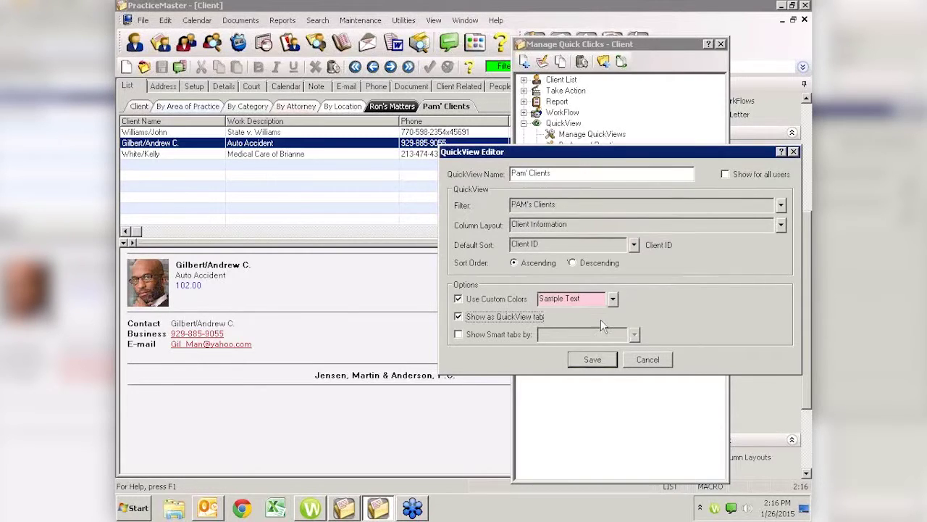
pyautogui.click(592, 360)
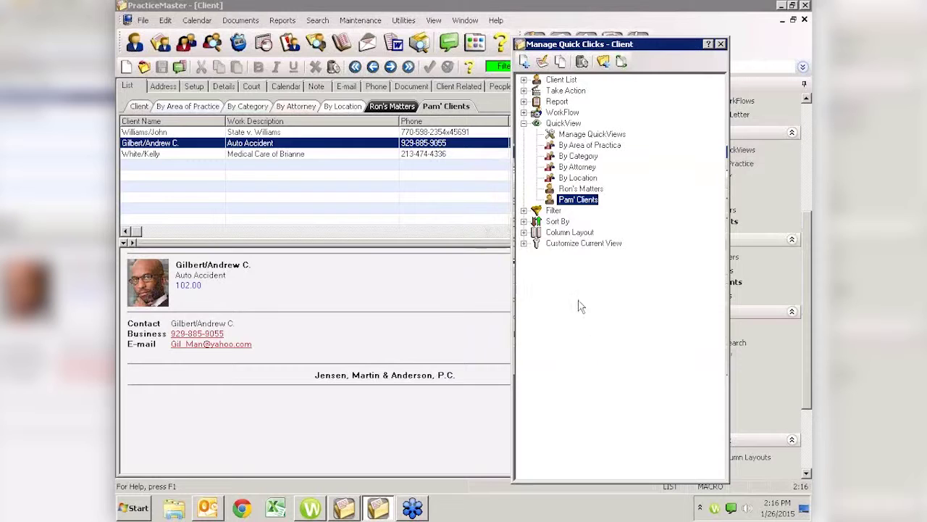
pyautogui.click(142, 109)
pyautogui.click(721, 45)
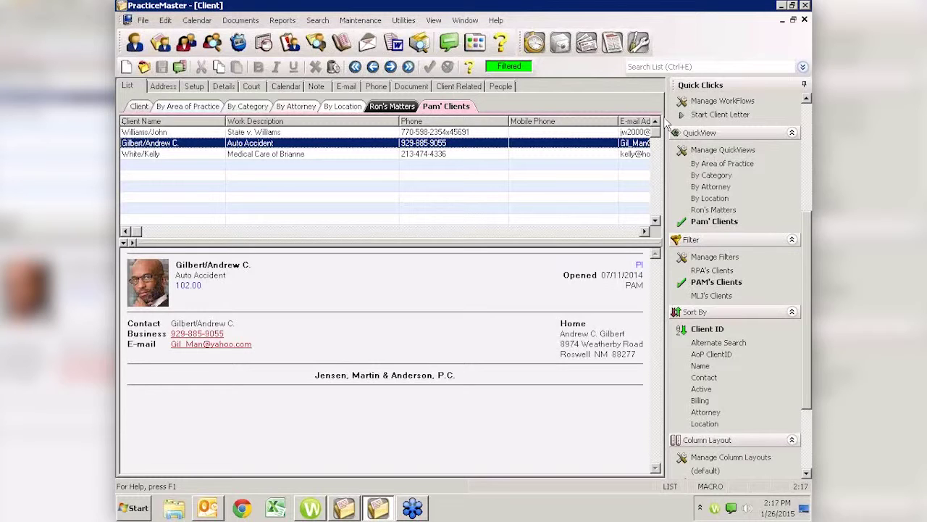
# Step: View the client list through the By Area of Practice and By Attorney QuickViews
pyautogui.click(205, 107)
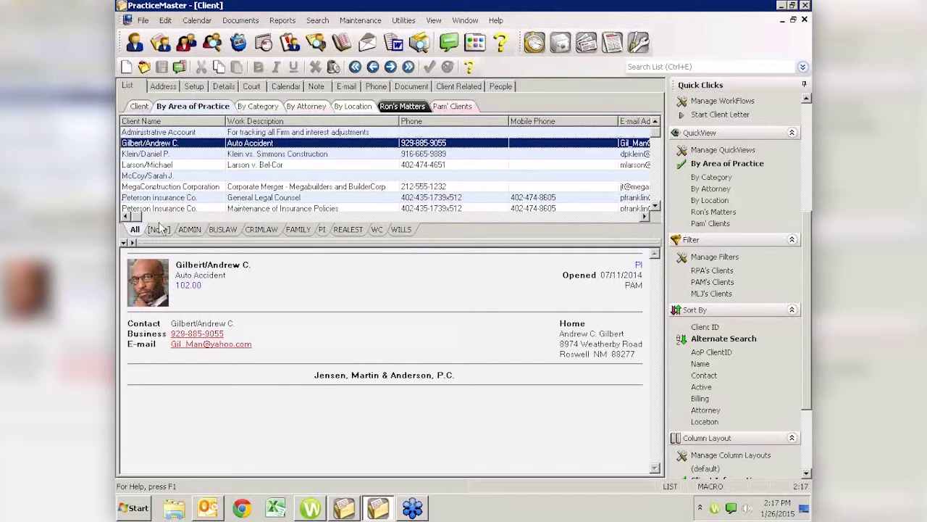
pyautogui.click(304, 106)
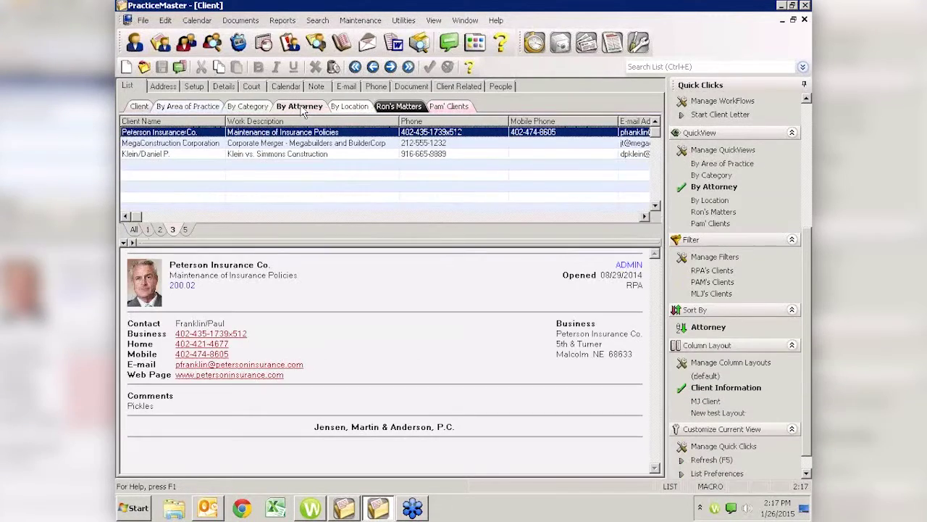
# Step: View the client list By Location, and By Area of Practice for BUSLAW, CRIMLAW, FAMILY, PI, REALEST and WC in turn
pyautogui.click(346, 108)
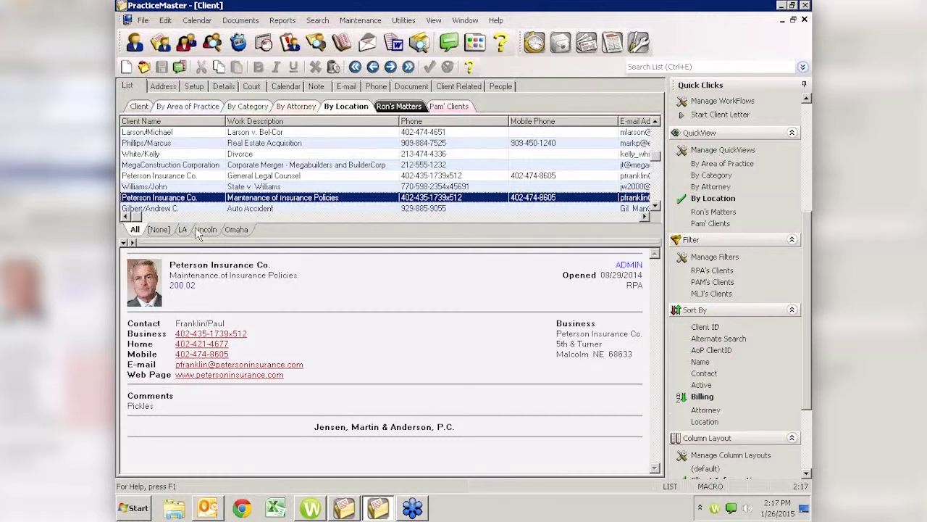
pyautogui.click(201, 108)
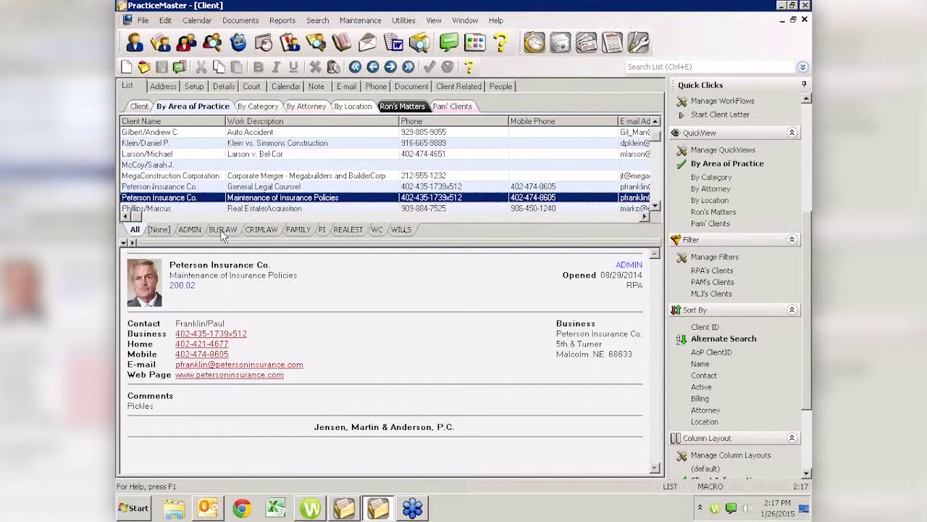
pyautogui.click(223, 230)
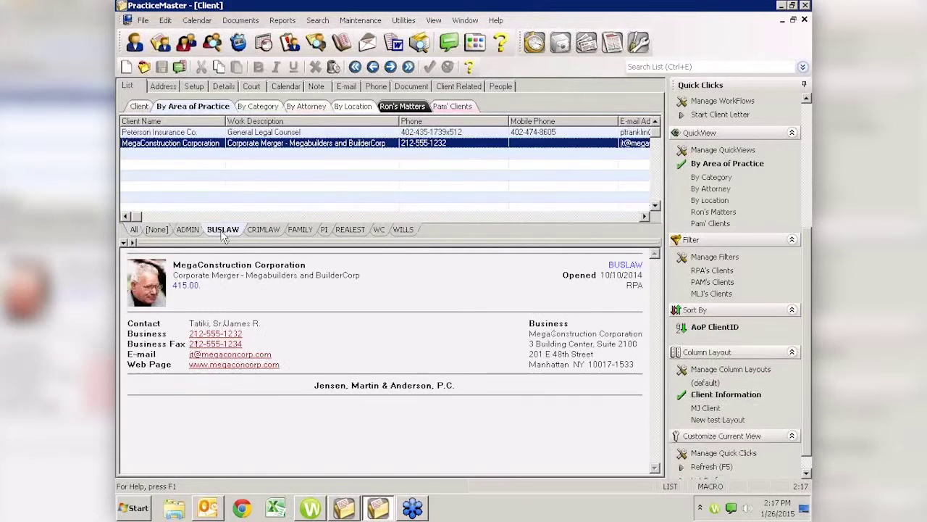
pyautogui.click(261, 231)
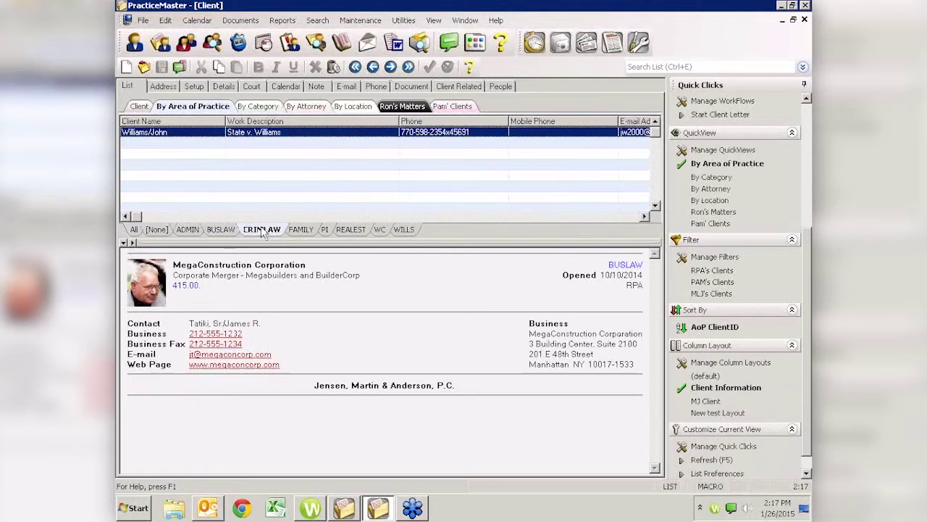
pyautogui.click(300, 233)
pyautogui.click(324, 231)
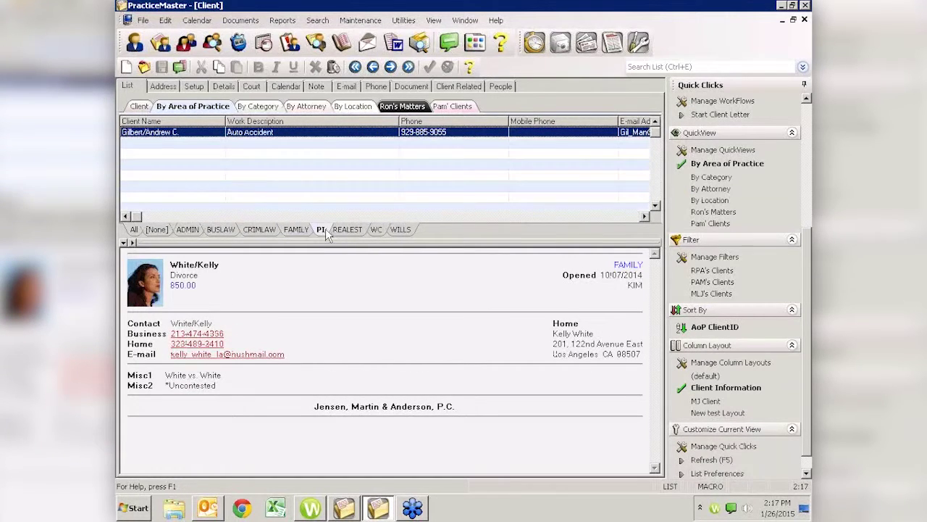
pyautogui.click(361, 229)
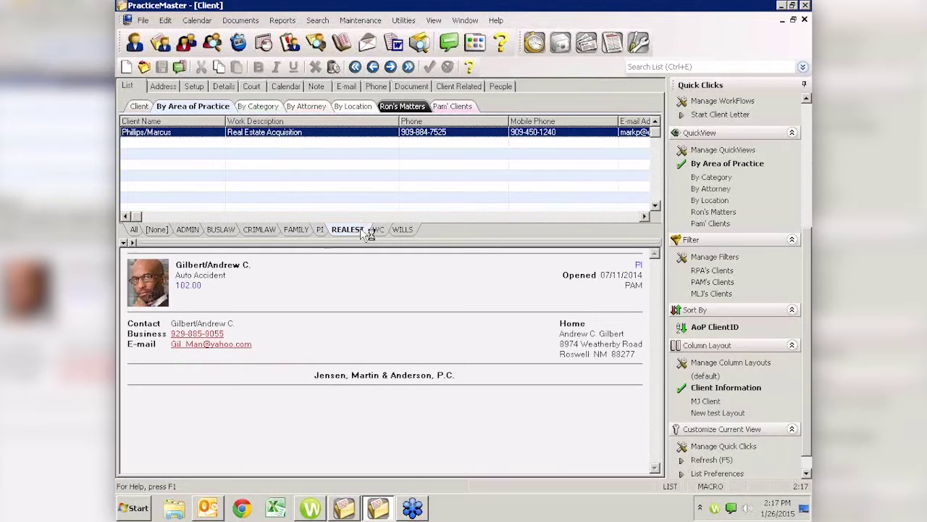
pyautogui.click(375, 230)
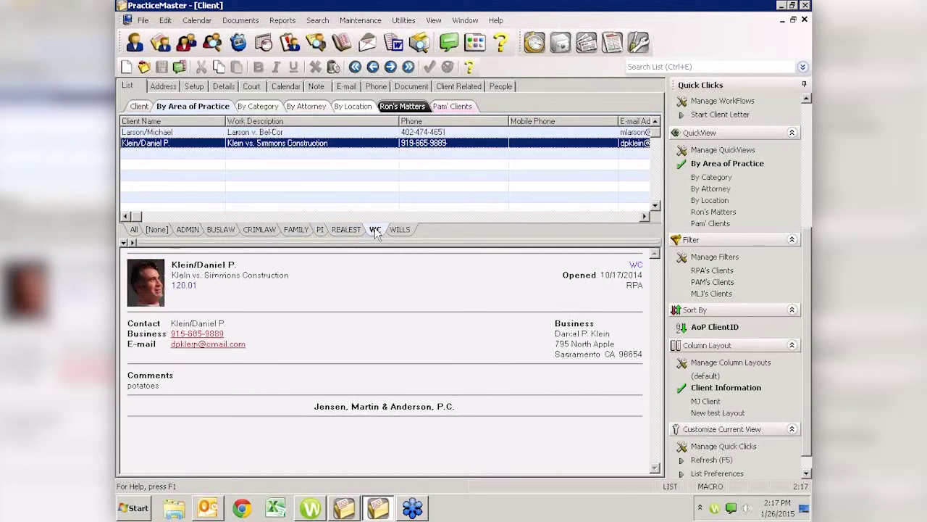
# Step: View the By Attorney QuickView for attorneys 1, 2 and 3 in turn
pyautogui.click(303, 108)
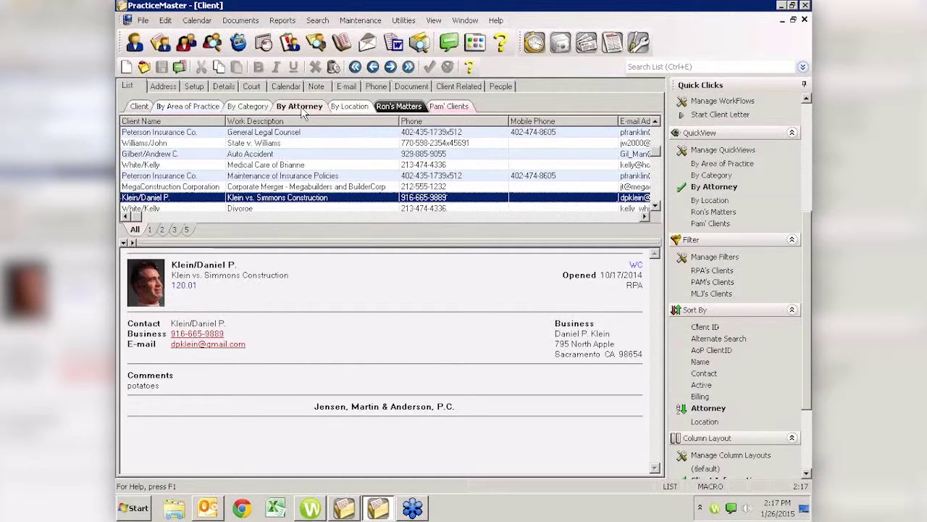
pyautogui.click(149, 230)
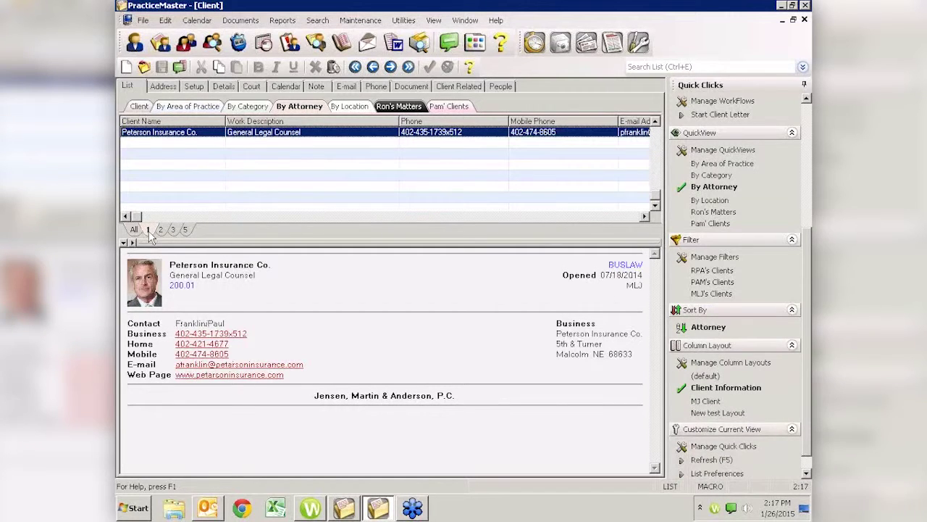
pyautogui.click(161, 229)
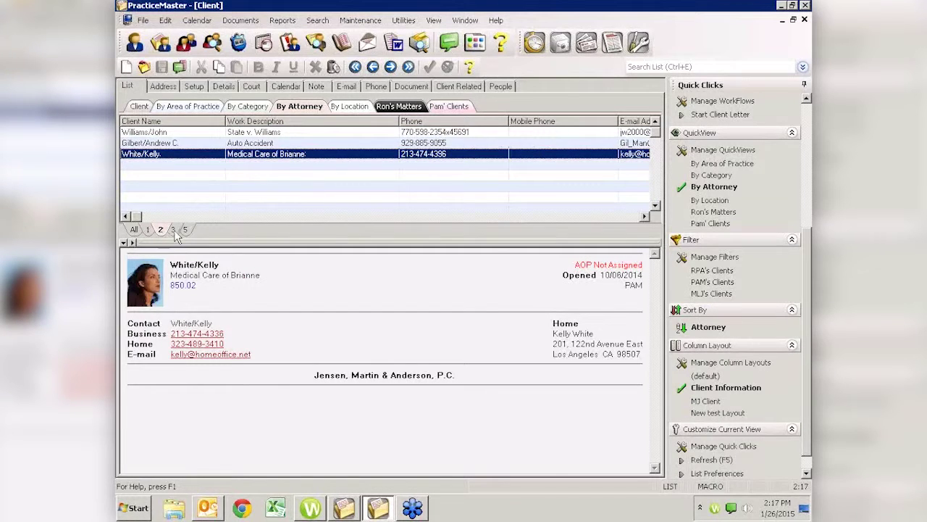
pyautogui.click(173, 230)
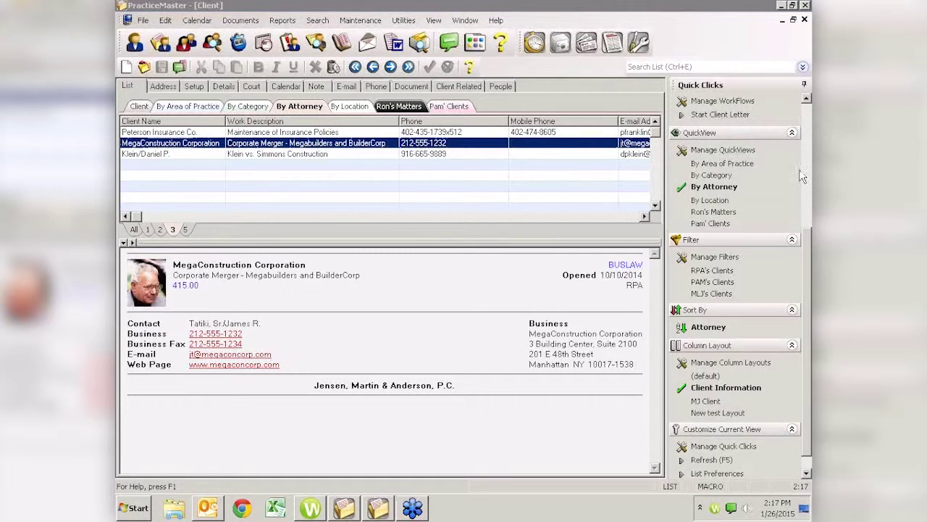
# Step: Examine the By Attorney QuickView's settings and the indexed fields available for its Smart tabs, leaving the QuickView manager without saving
pyautogui.click(805, 126)
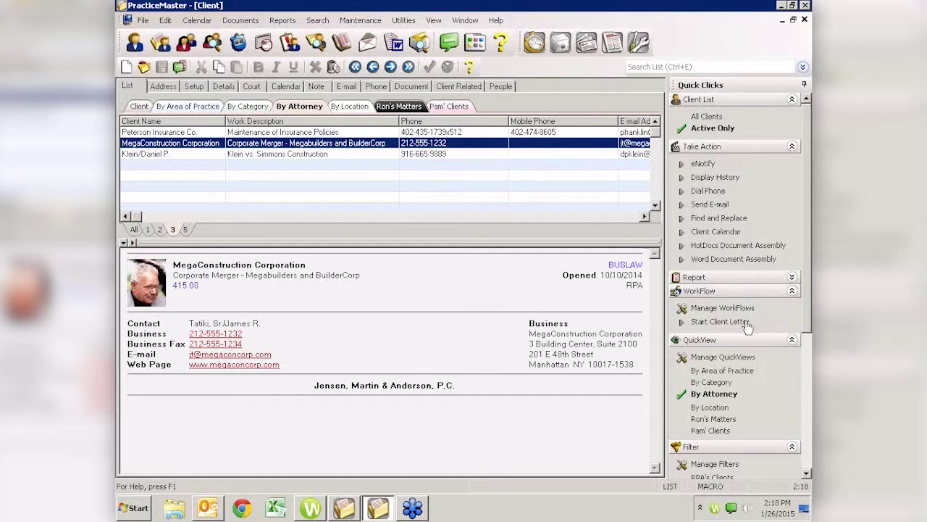
pyautogui.click(726, 357)
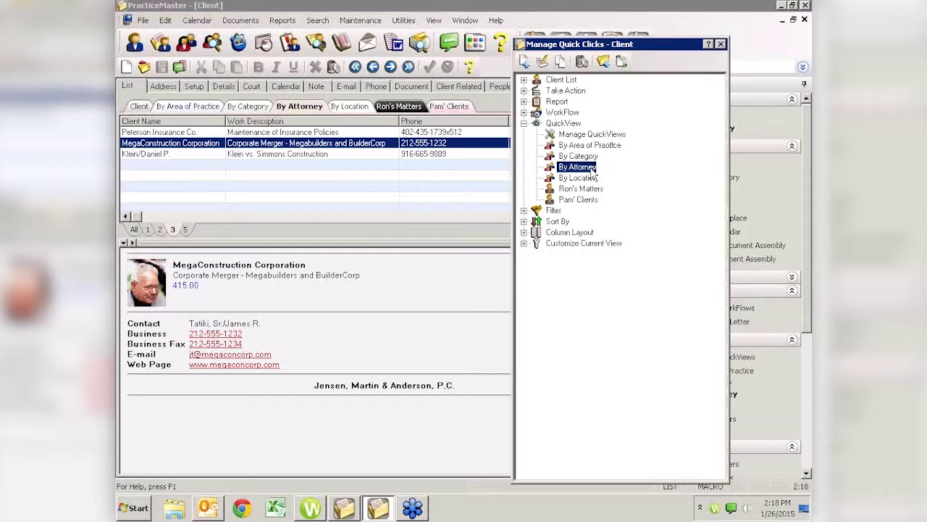
pyautogui.doubleClick(592, 168)
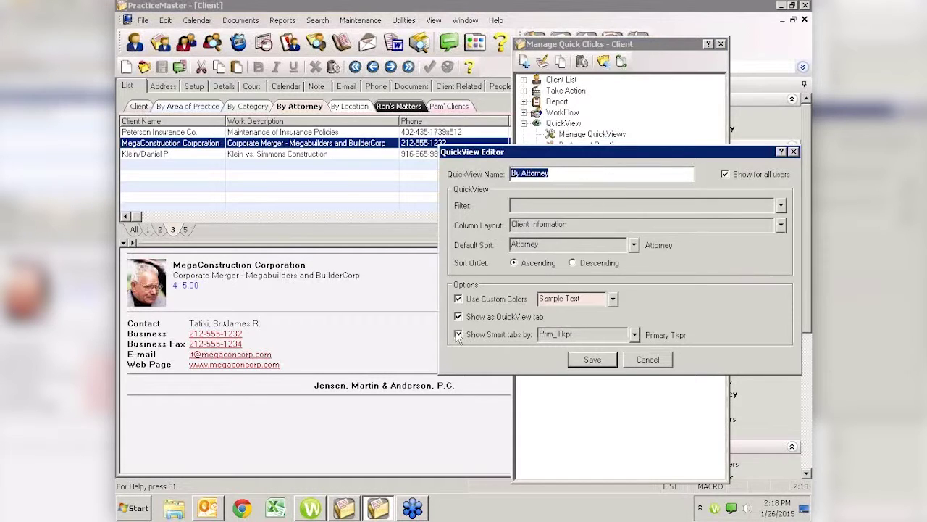
pyautogui.click(636, 334)
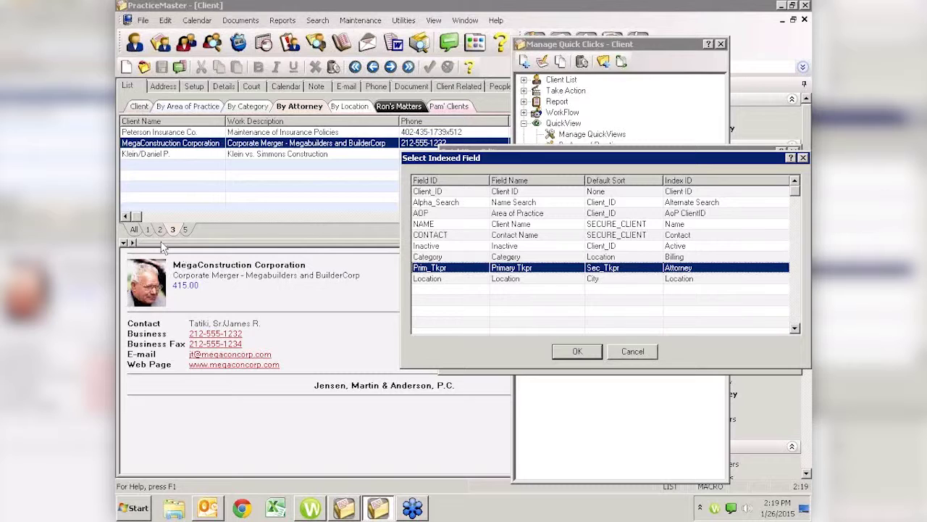
pyautogui.click(629, 352)
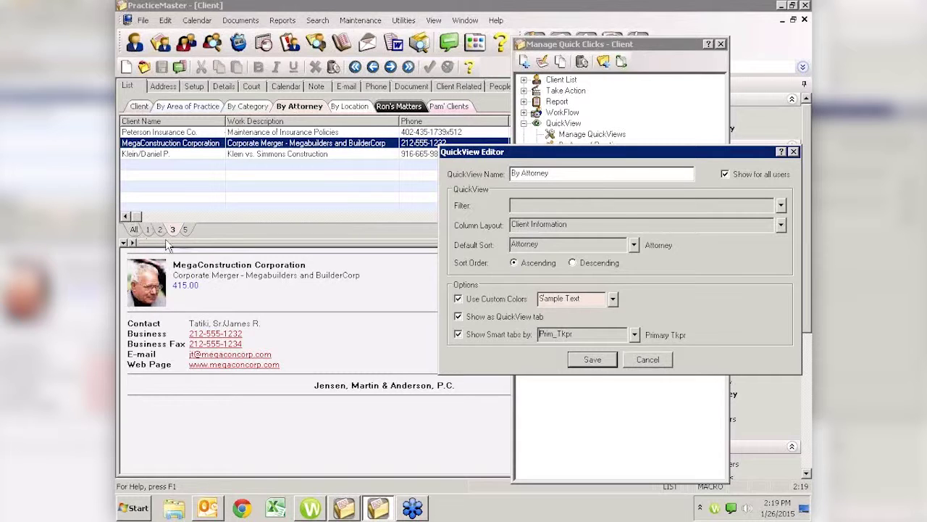
pyautogui.click(649, 360)
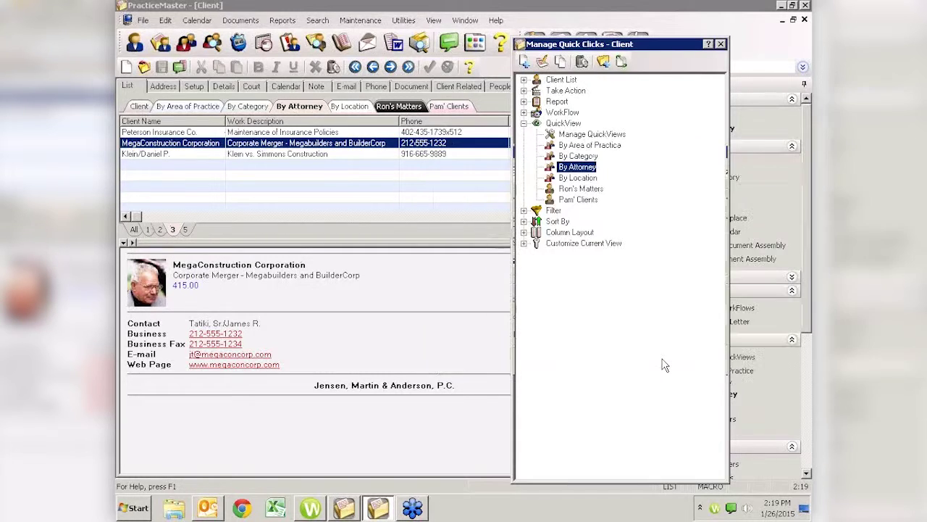
pyautogui.click(722, 45)
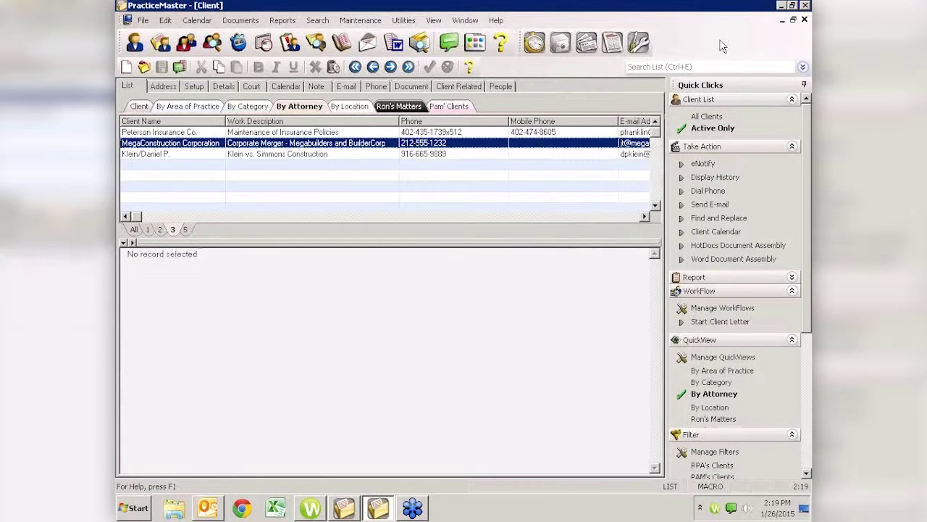
# Step: Switch the client list through the By Area of Practice, By Location, By Attorney and By Category QuickViews, ending on By Location
pyautogui.click(714, 371)
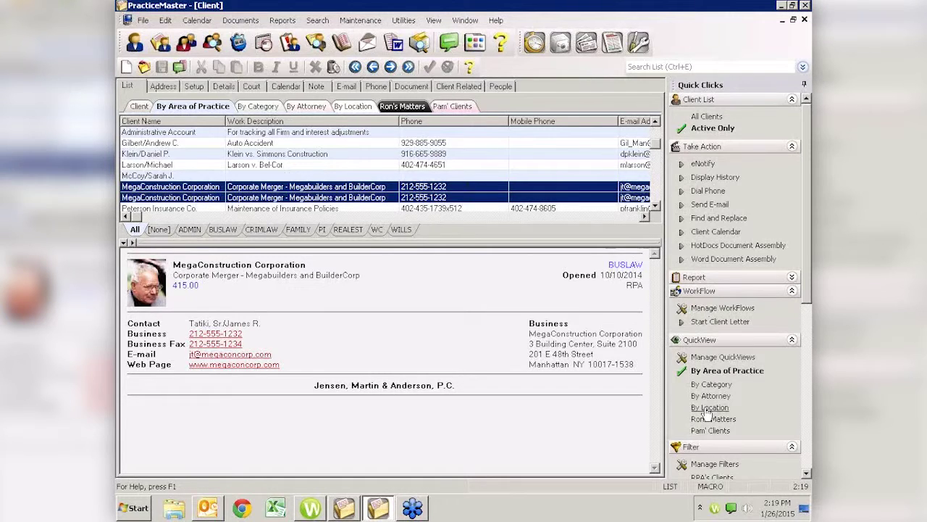
pyautogui.click(708, 409)
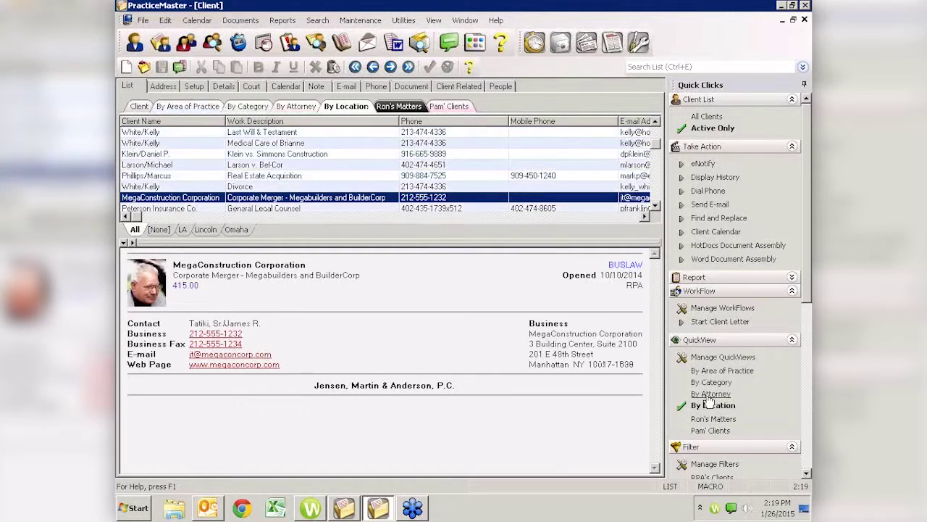
pyautogui.click(711, 393)
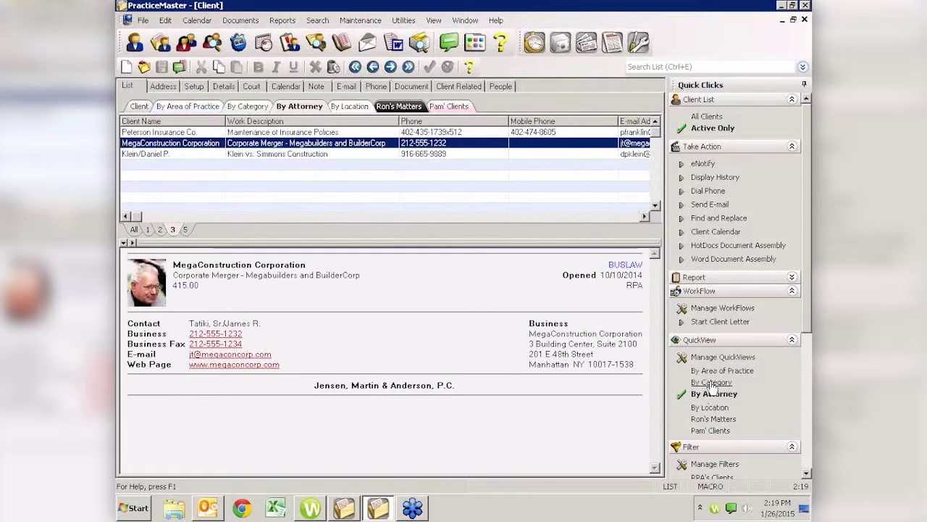
pyautogui.click(712, 382)
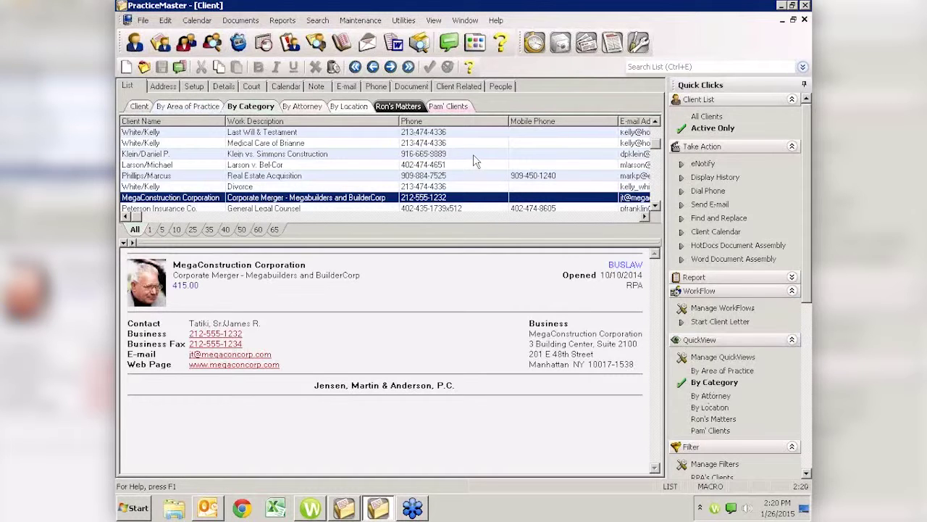
pyautogui.click(336, 108)
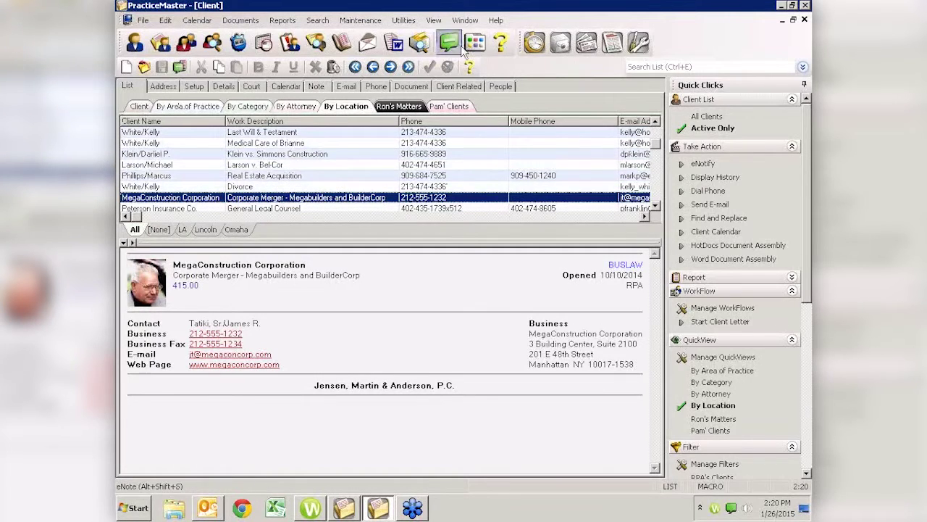
# Step: Close and reopen the Client file to check which QuickView it keeps, and collapse the Quick Clicks pane
pyautogui.click(804, 21)
pyautogui.click(805, 20)
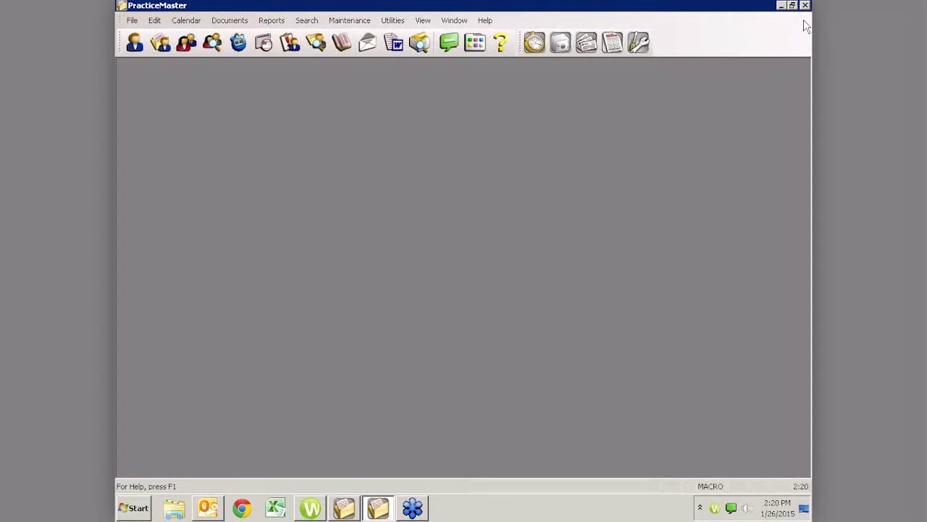
pyautogui.click(136, 42)
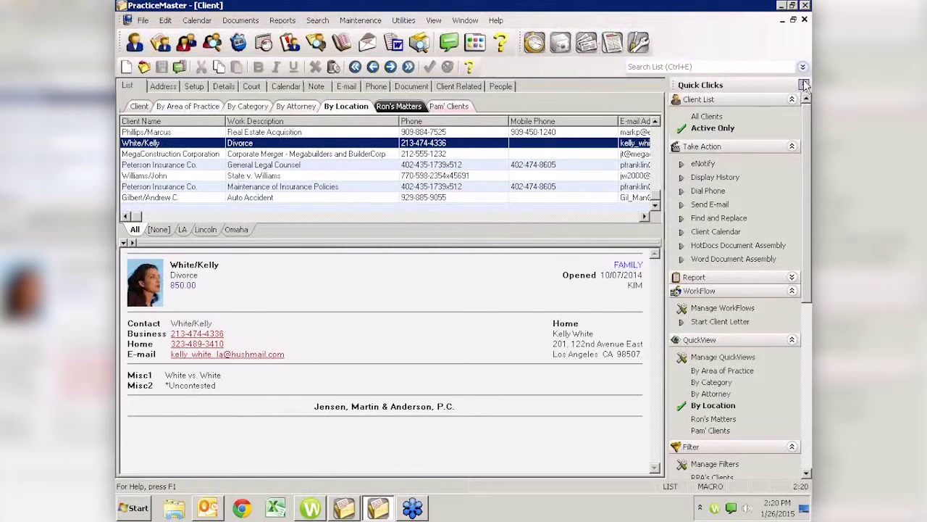
pyautogui.click(804, 85)
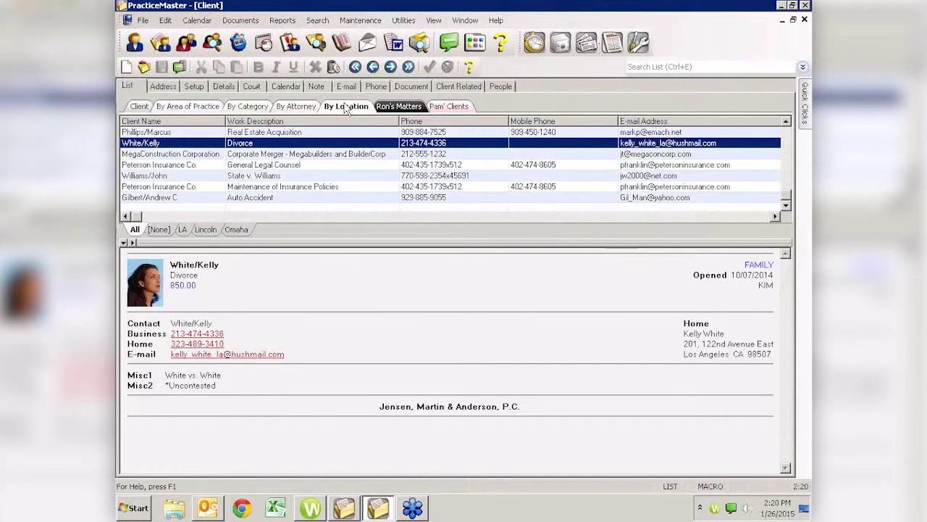
# Step: Display the last custom QuickView, and show only the FAMILY clients in the By Area of Practice QuickView
pyautogui.click(447, 106)
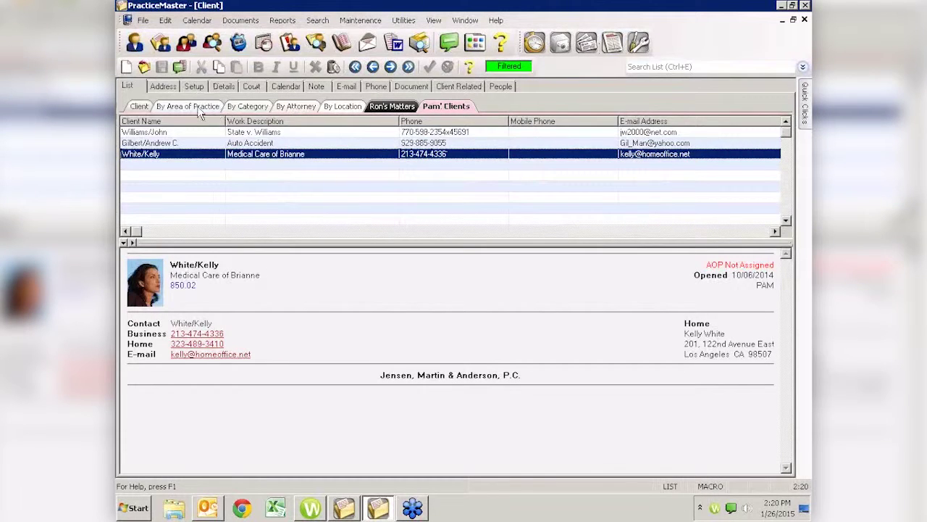
pyautogui.click(197, 107)
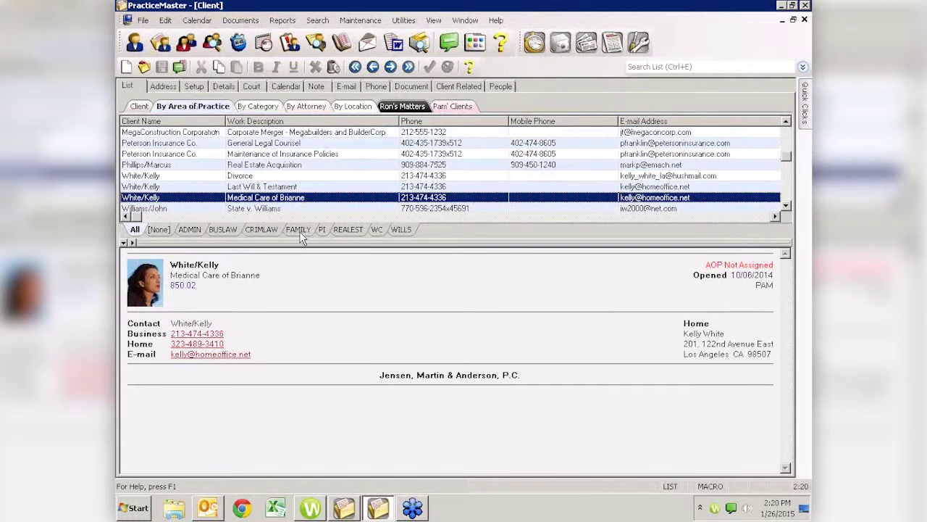
pyautogui.click(300, 230)
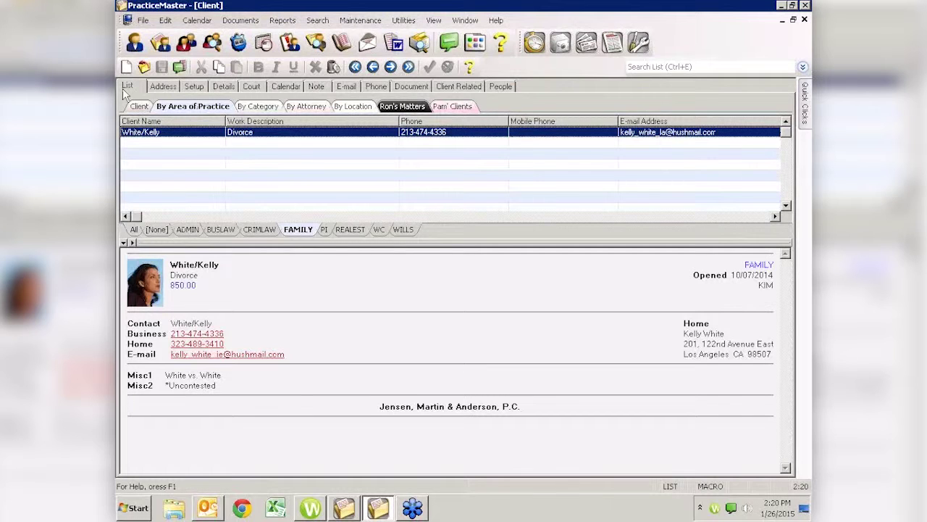
# Step: View the divorce client's By Type notes and calendar entries, displaying the calendar in the By User QuickView
pyautogui.click(293, 86)
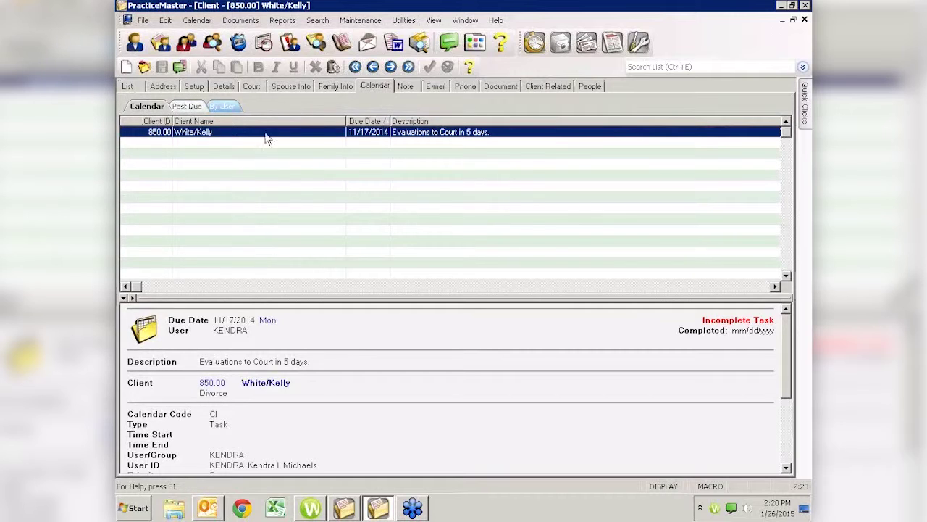
pyautogui.click(124, 86)
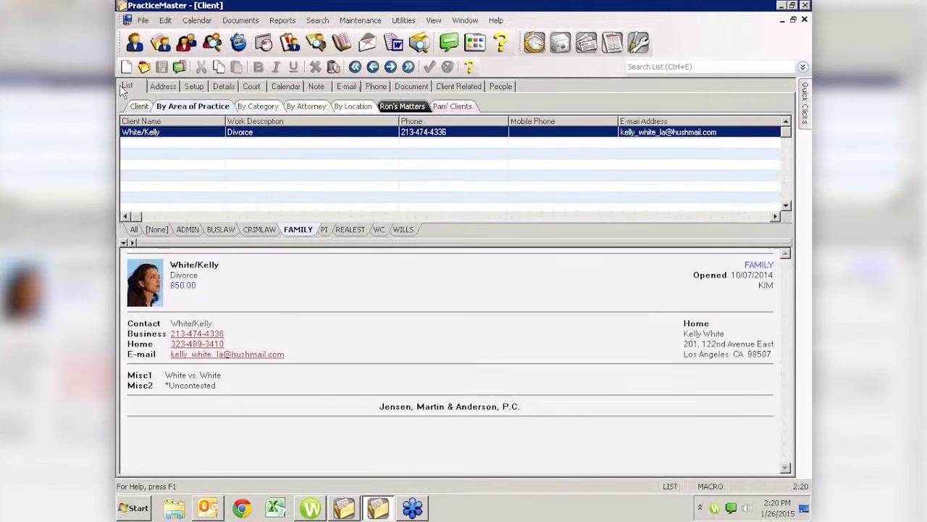
pyautogui.click(319, 86)
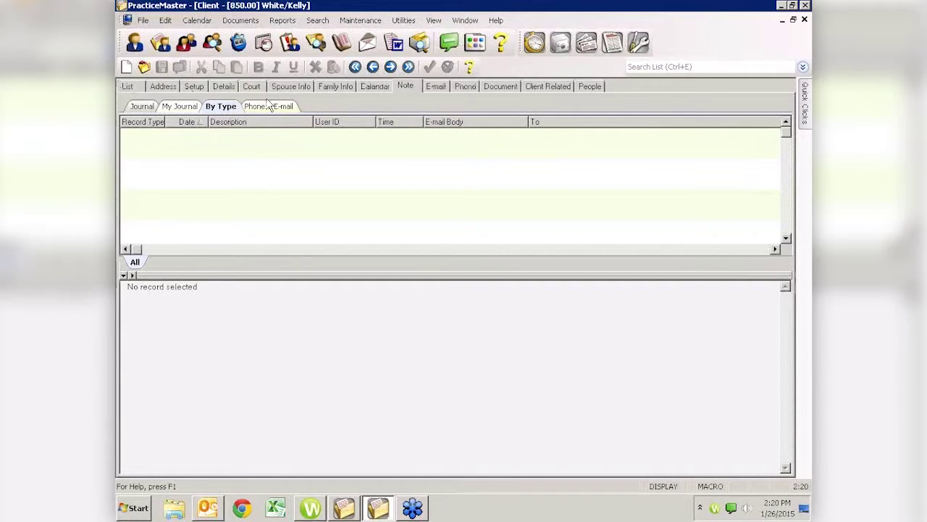
pyautogui.click(218, 105)
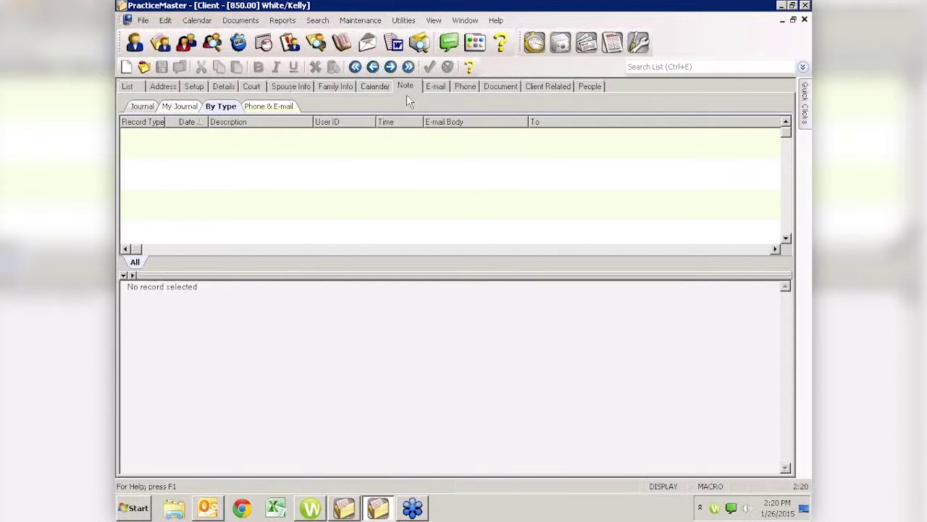
pyautogui.click(371, 86)
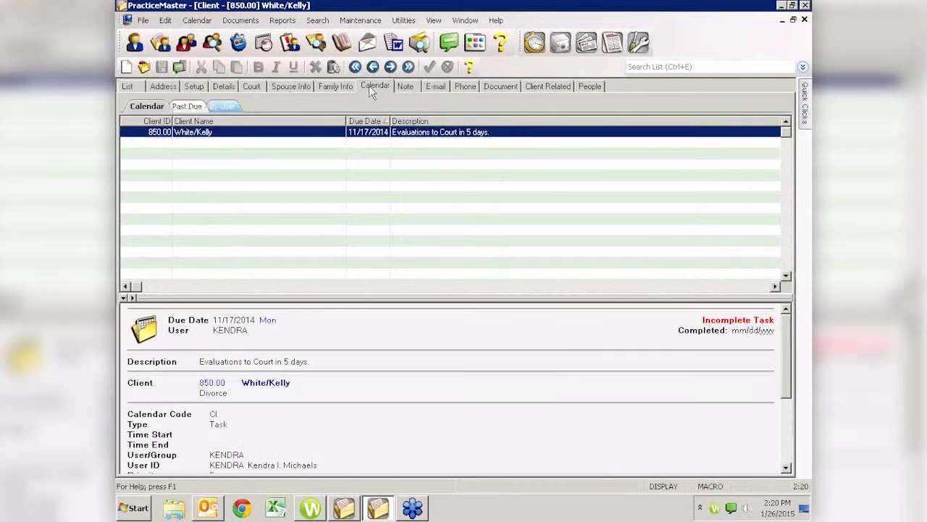
pyautogui.click(223, 107)
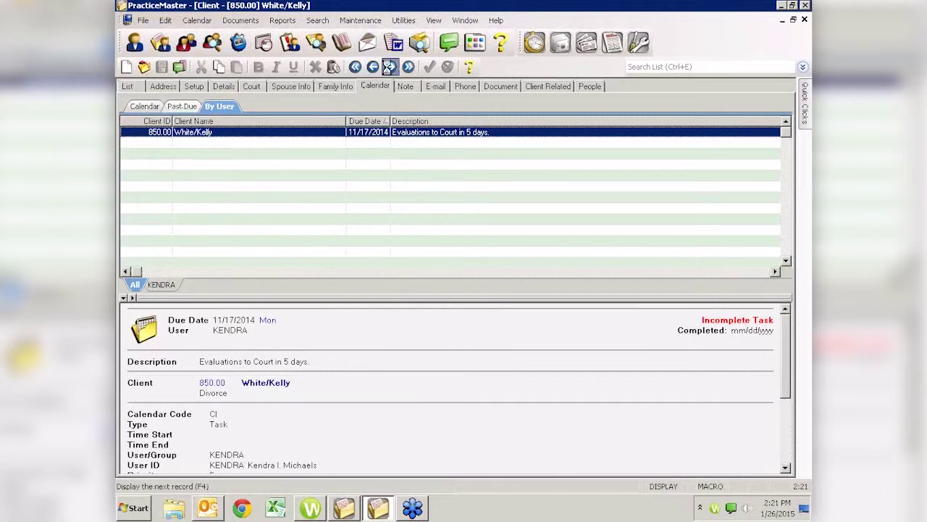
# Step: Try to move to the next and previous client records from the divorce client's calendar in the filtered list
pyautogui.click(389, 67)
pyautogui.click(480, 279)
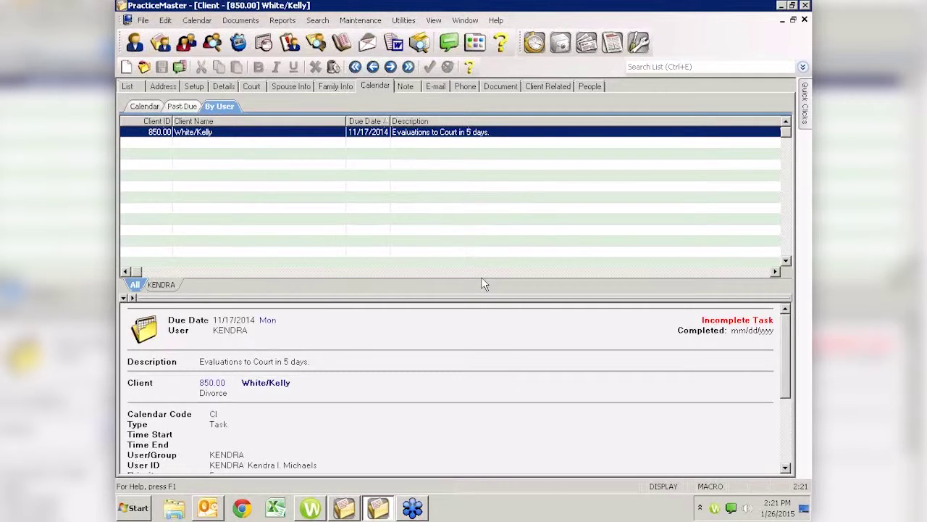
pyautogui.click(372, 68)
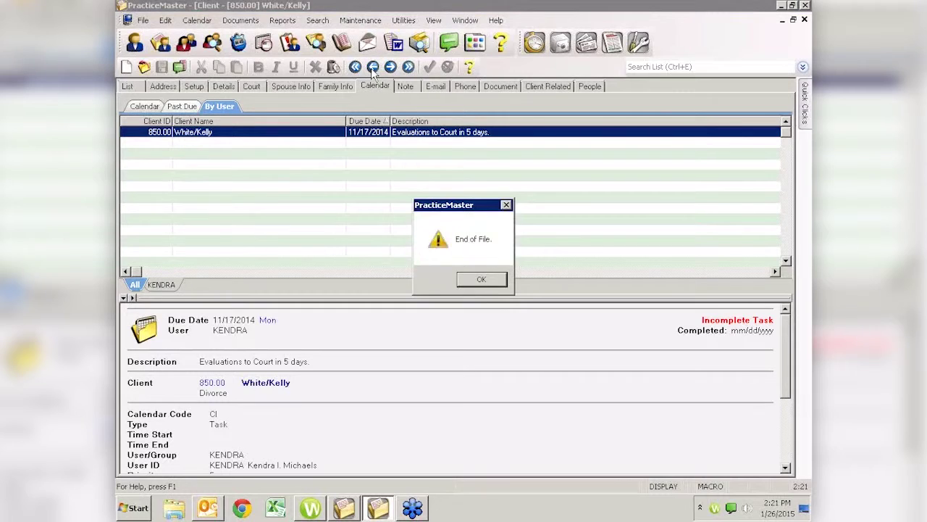
pyautogui.click(486, 281)
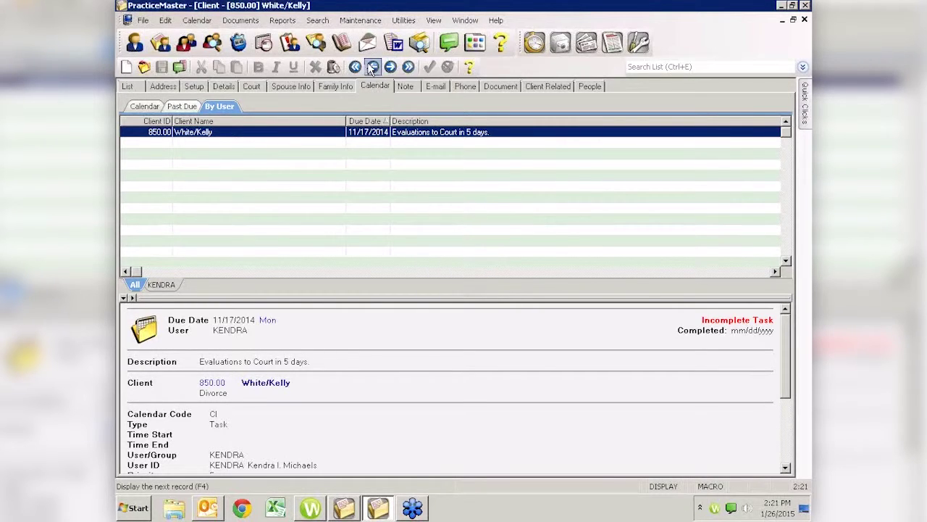
# Step: Display the client list in the Client QuickView and open the calendar of Peterson Insurance Co.'s General Legal Counsel matter
pyautogui.click(128, 86)
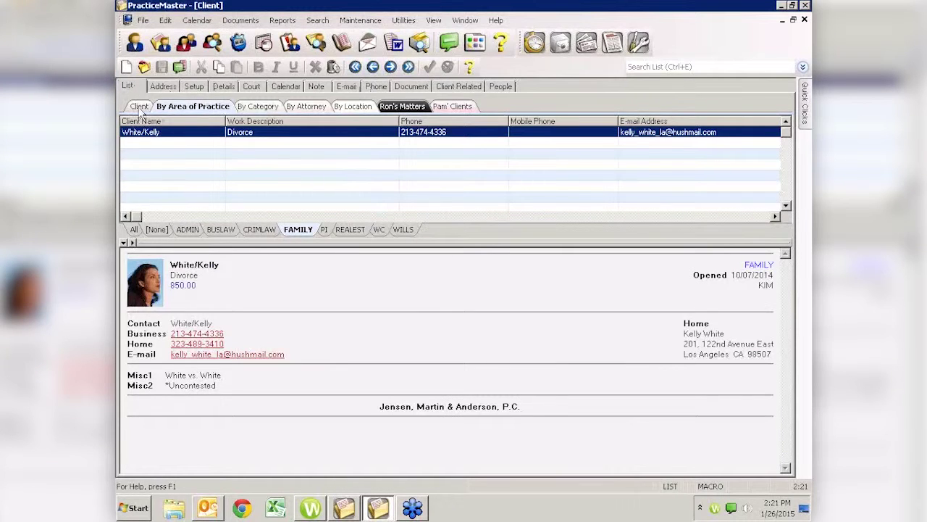
pyautogui.click(139, 108)
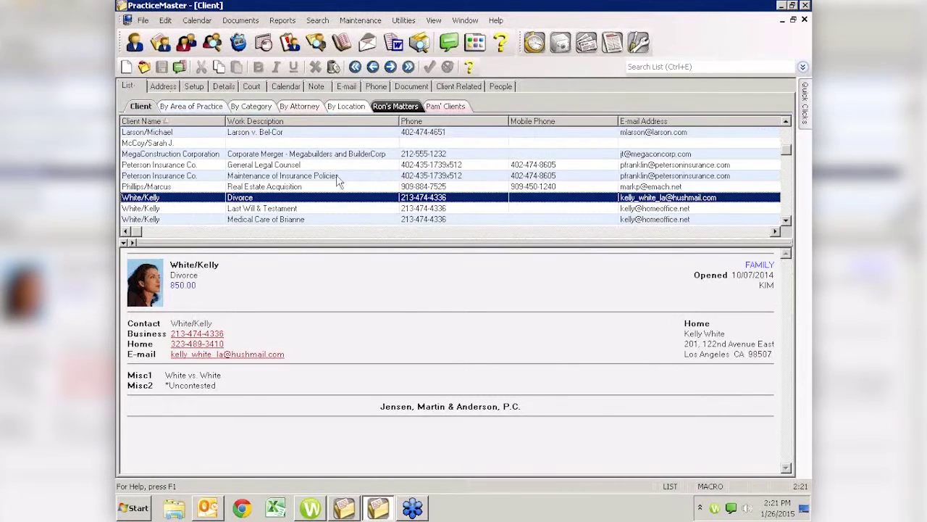
pyautogui.click(198, 168)
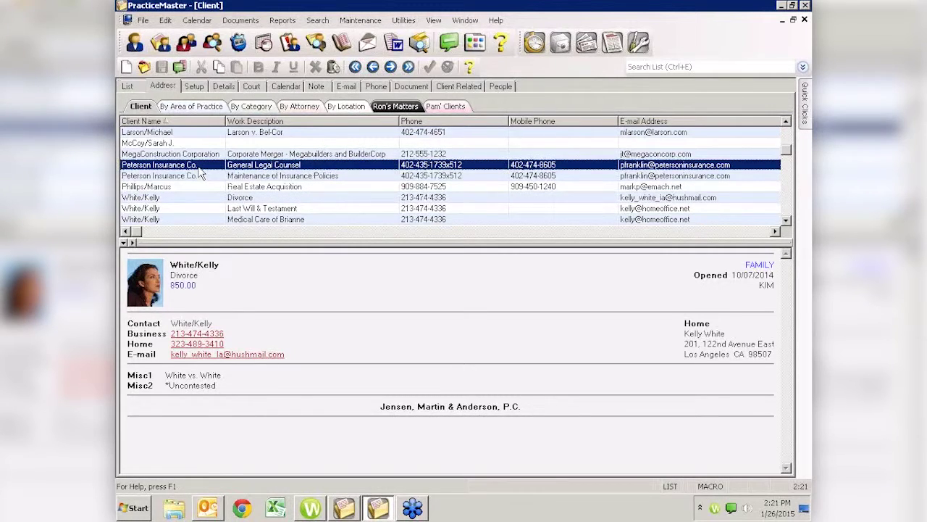
pyautogui.doubleClick(199, 169)
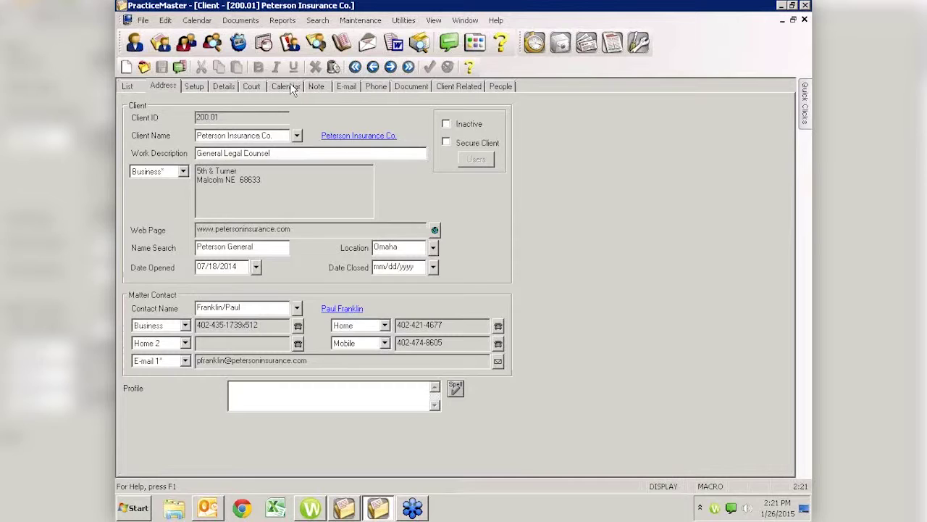
pyautogui.click(289, 86)
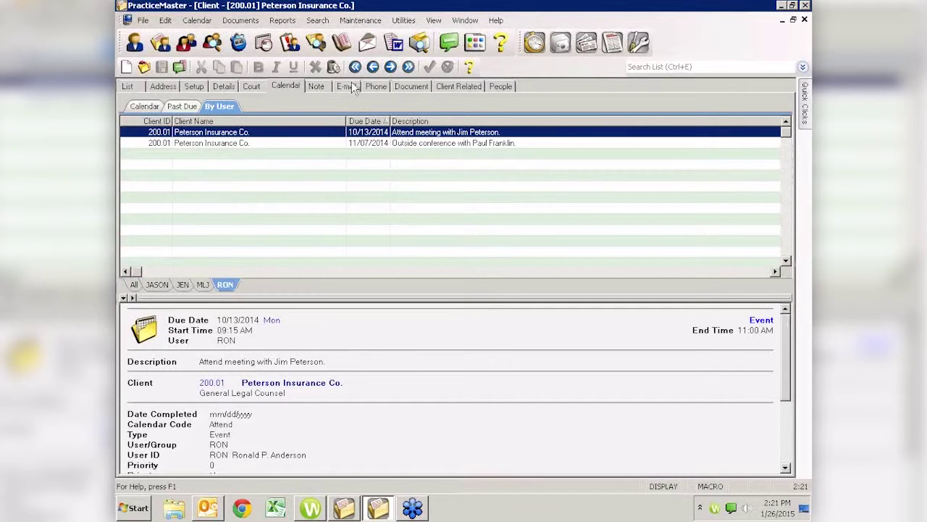
# Step: Step forward and back through the client records' By User calendars, ending on the Real Estate Acquisition client
pyautogui.click(391, 66)
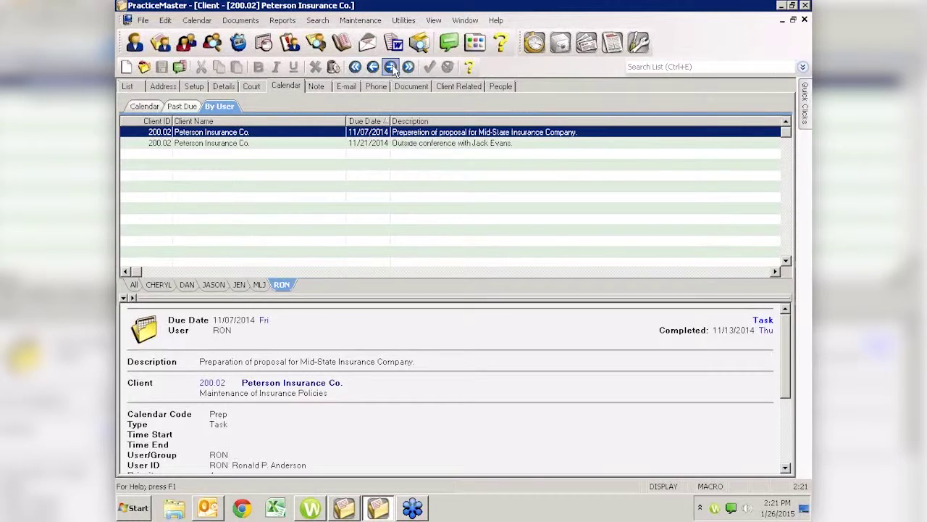
pyautogui.click(391, 66)
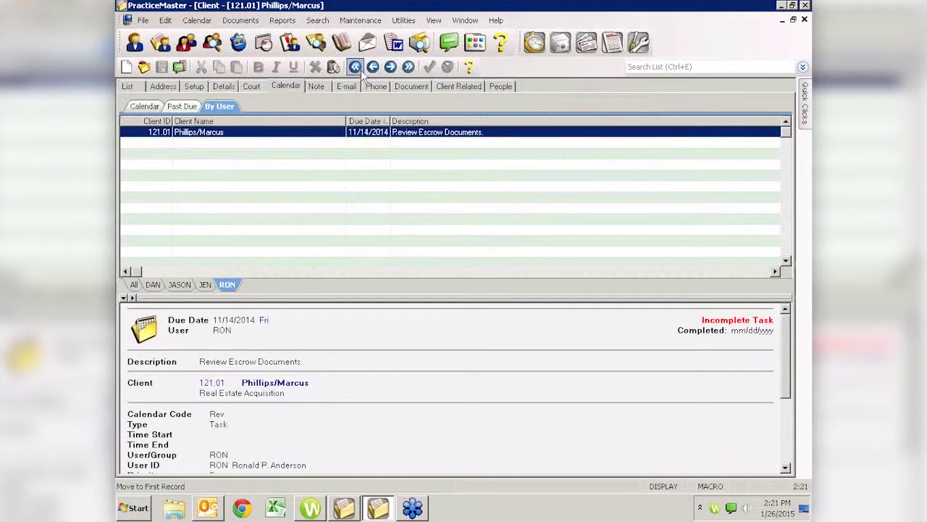
pyautogui.click(373, 66)
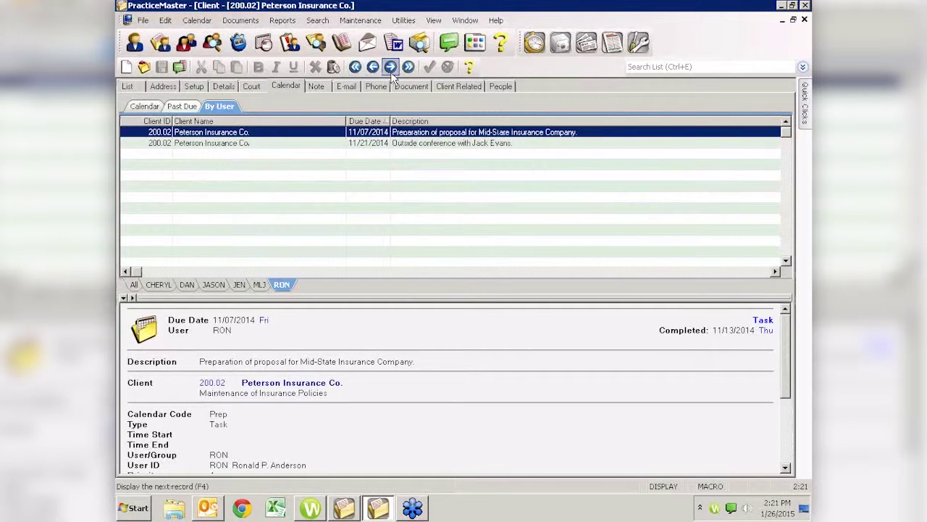
pyautogui.click(392, 67)
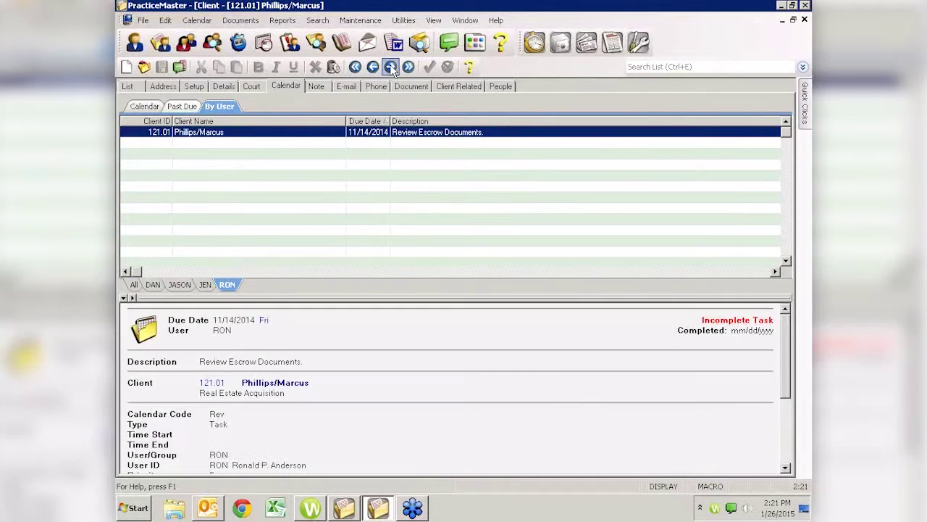
# Step: Compare the client's calendar for one user, all users, and in the Past Due, By User and Calendar QuickViews, then return to the client list
pyautogui.click(205, 285)
pyautogui.click(135, 284)
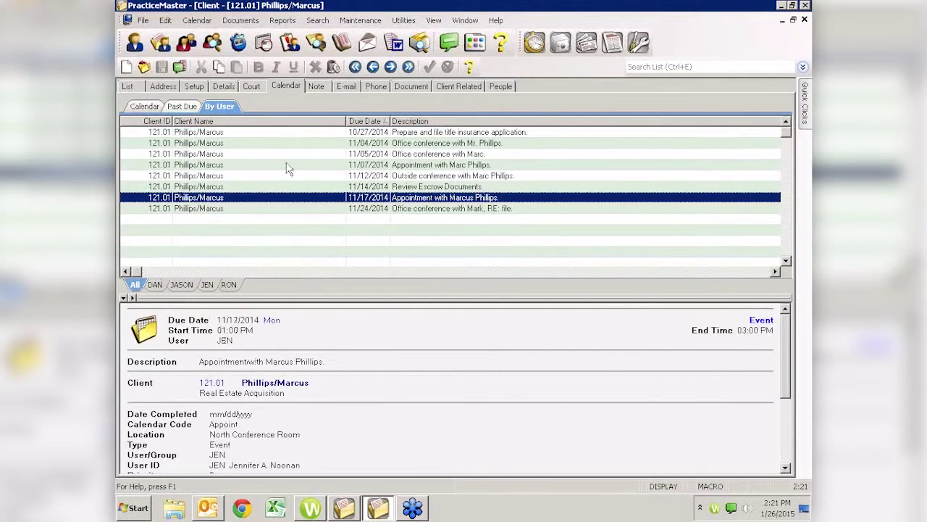
pyautogui.click(181, 107)
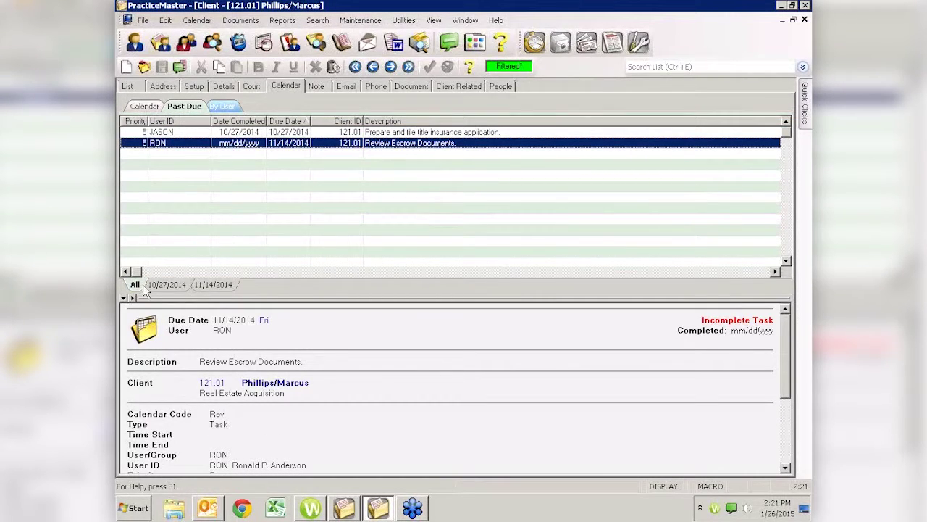
pyautogui.click(221, 107)
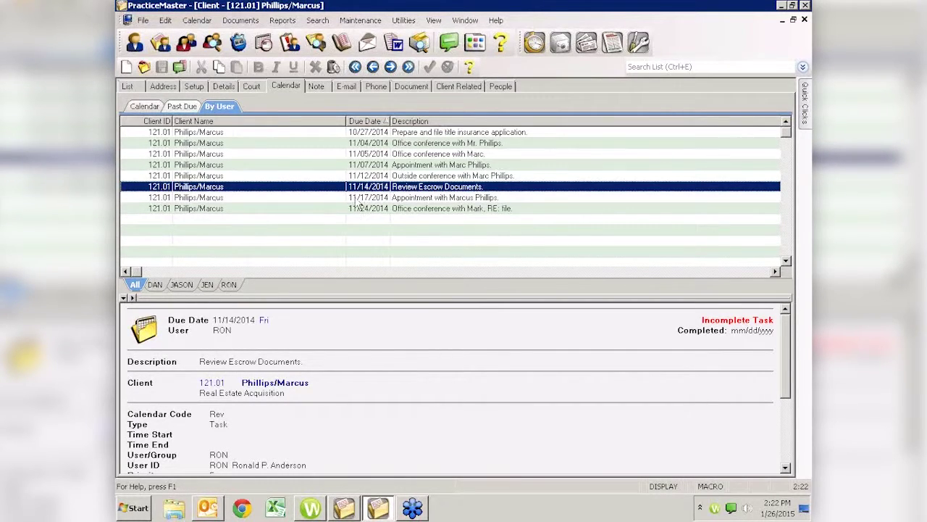
pyautogui.click(146, 106)
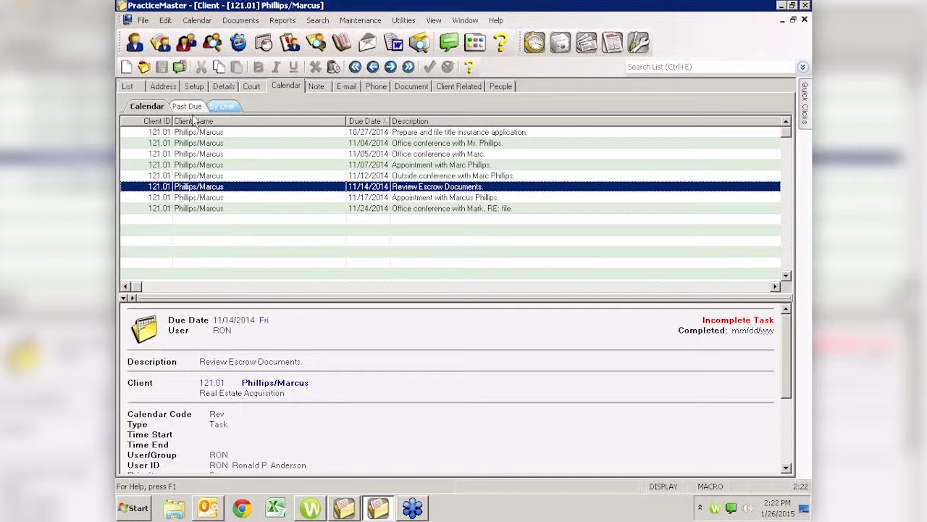
pyautogui.click(129, 86)
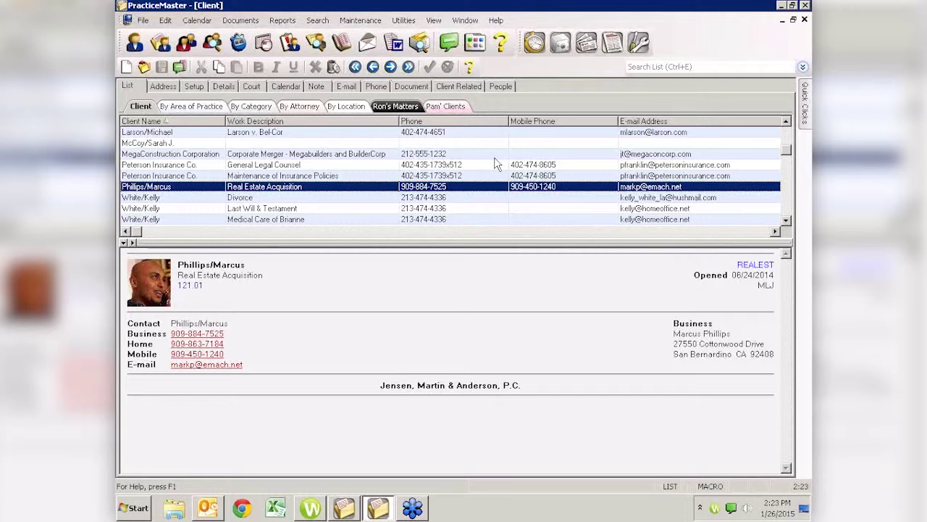
# Step: Switch to Chrome and open attorneycomputersystems.com
pyautogui.click(244, 509)
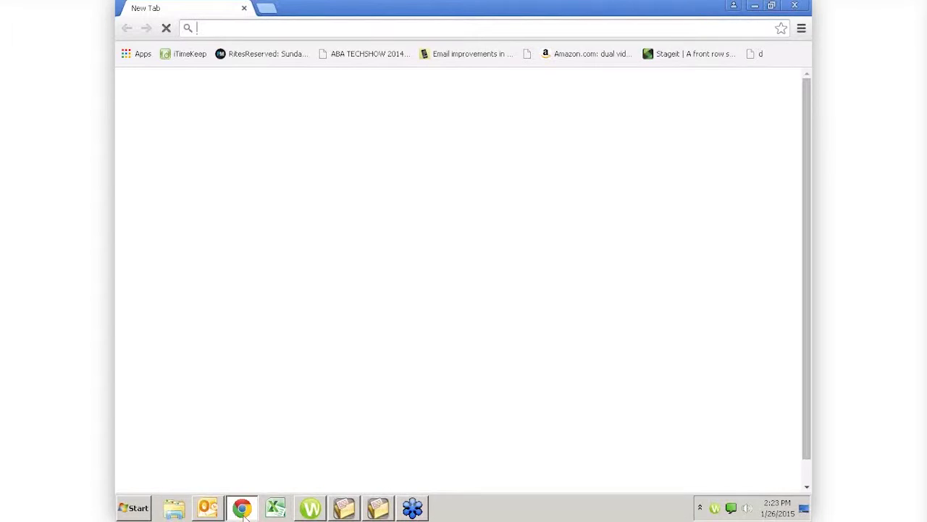
pyautogui.click(299, 29)
pyautogui.write('attorneycomputersystems.com')
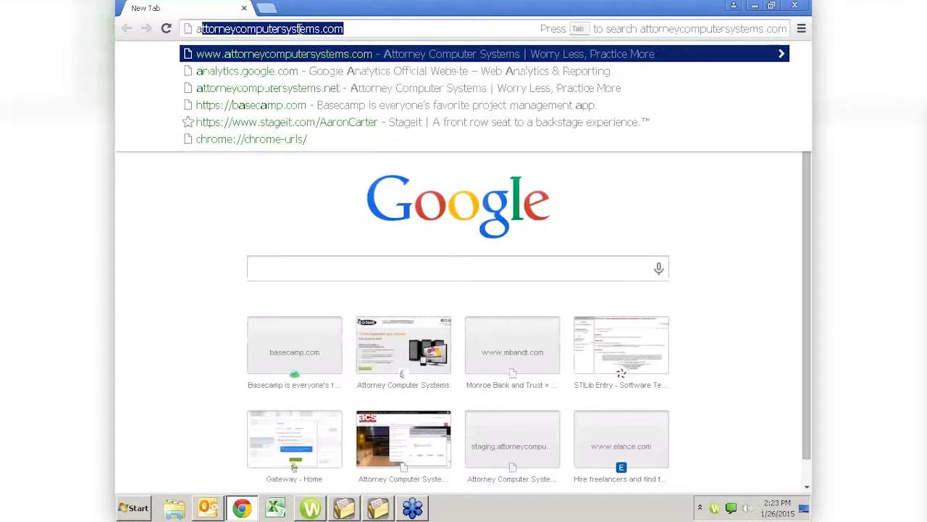
pyautogui.press('Return')
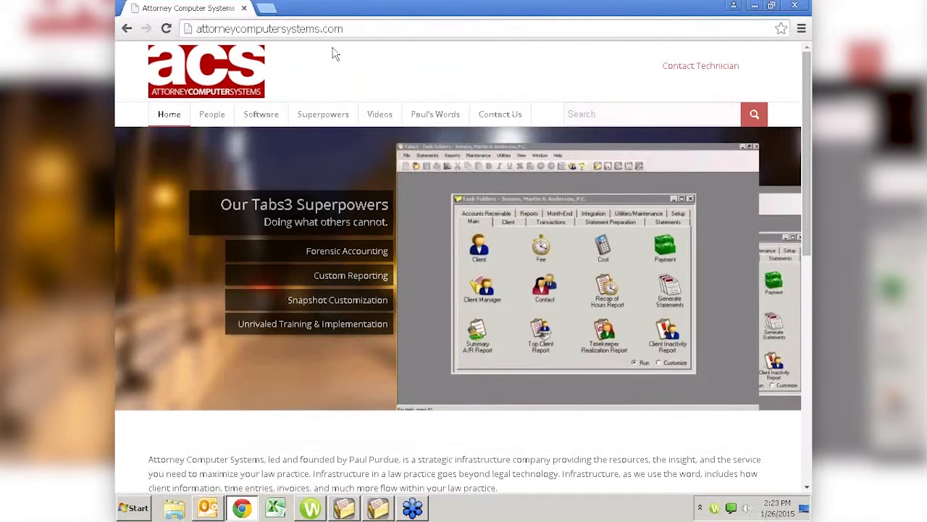
# Step: Search the Attorney Computer Systems website for "email"
pyautogui.click(621, 114)
pyautogui.write('email statements')
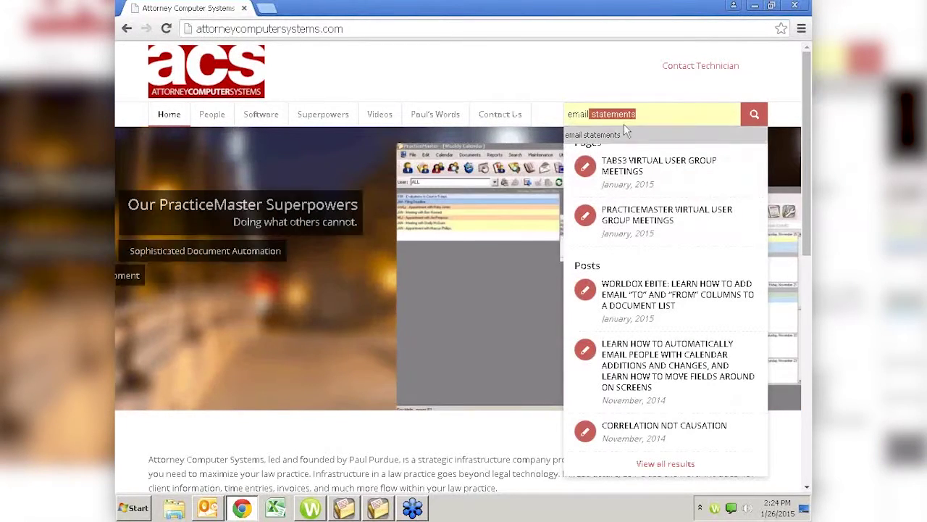
pyautogui.press('Down')
pyautogui.click(705, 111)
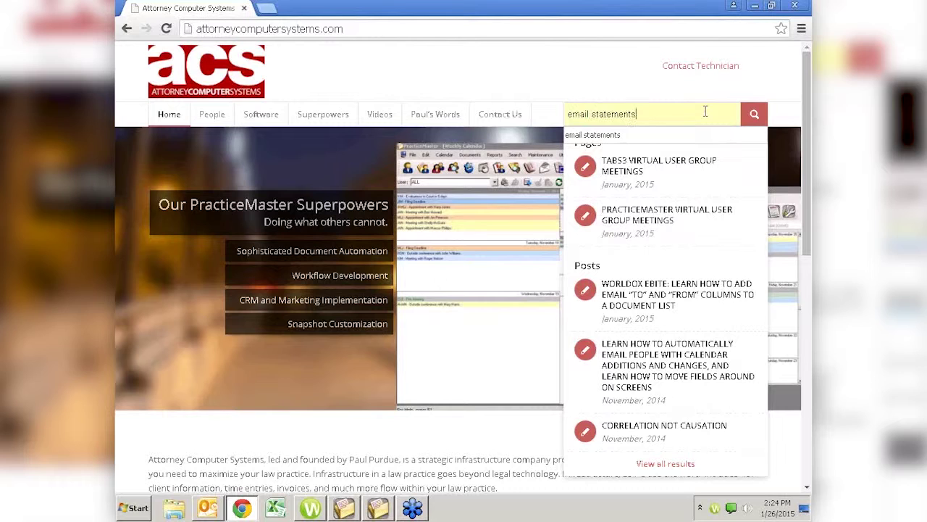
pyautogui.click(755, 116)
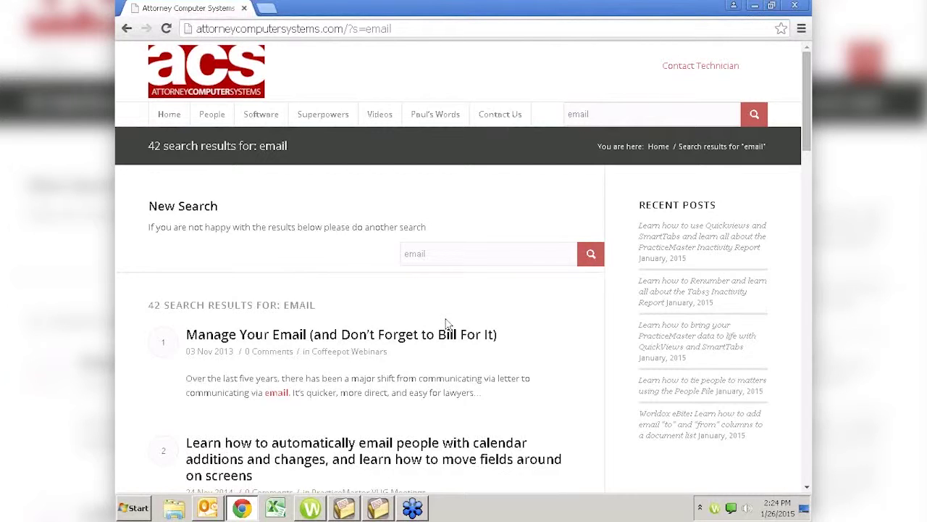
# Step: Open the PracticeMaster Virtual User Group Meetings page and review the February 23, 2015 session details and the posts on past meetings
pyautogui.moveTo(378, 114)
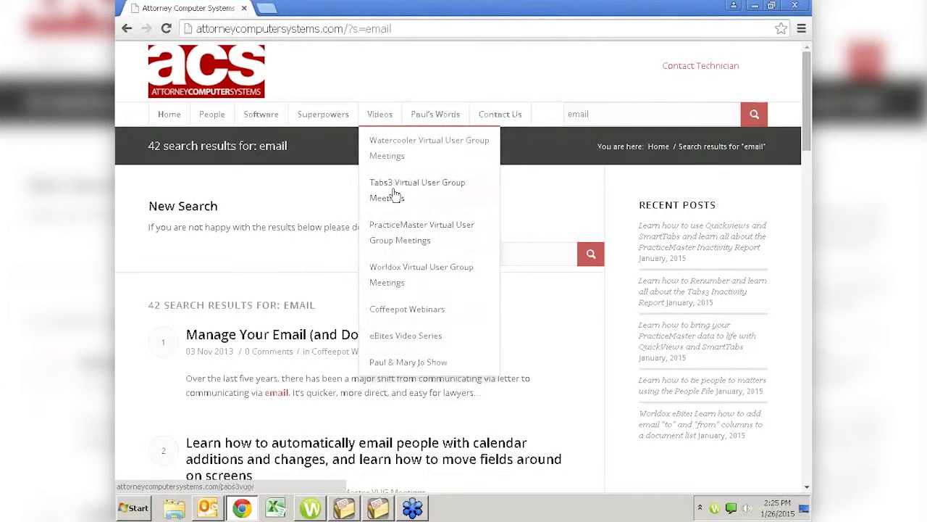
pyautogui.click(398, 231)
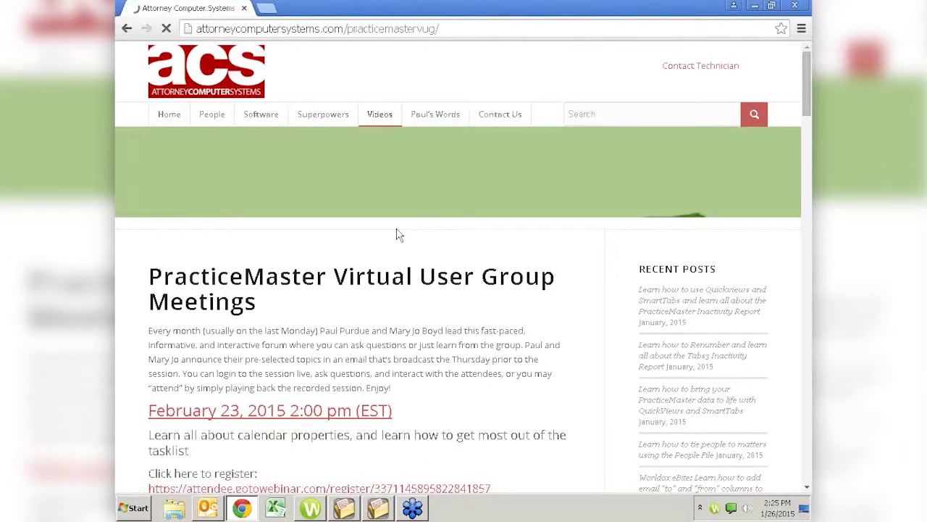
pyautogui.scroll(-2, 397, 234)
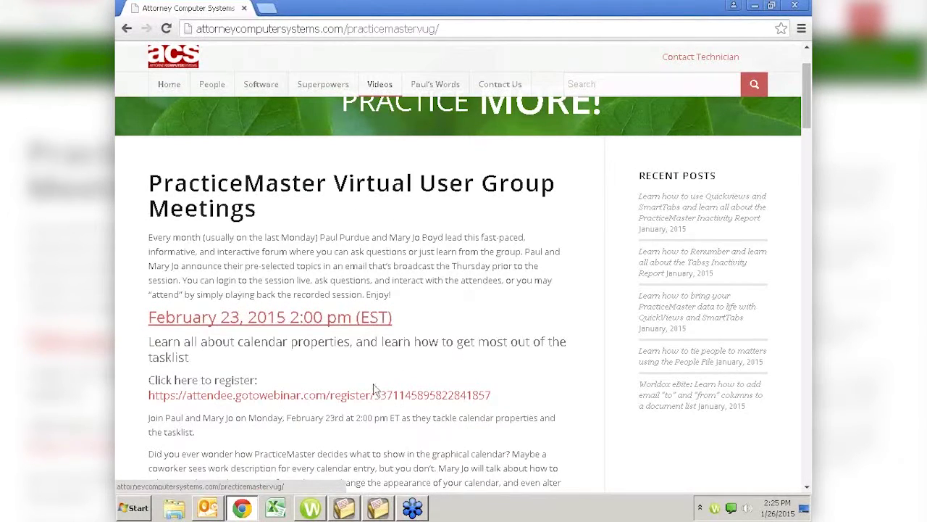
pyautogui.scroll(-3, 521, 417)
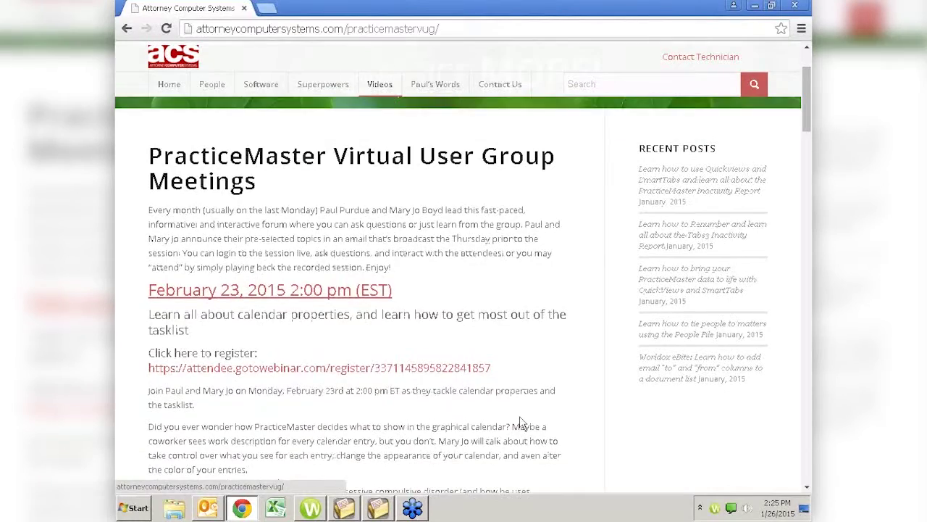
pyautogui.scroll(-3, 521, 420)
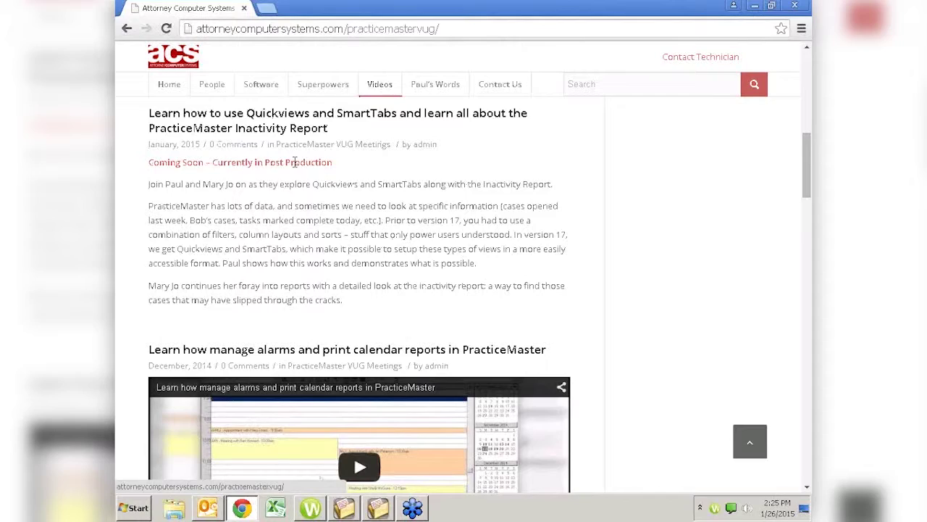
pyautogui.scroll(8, 294, 161)
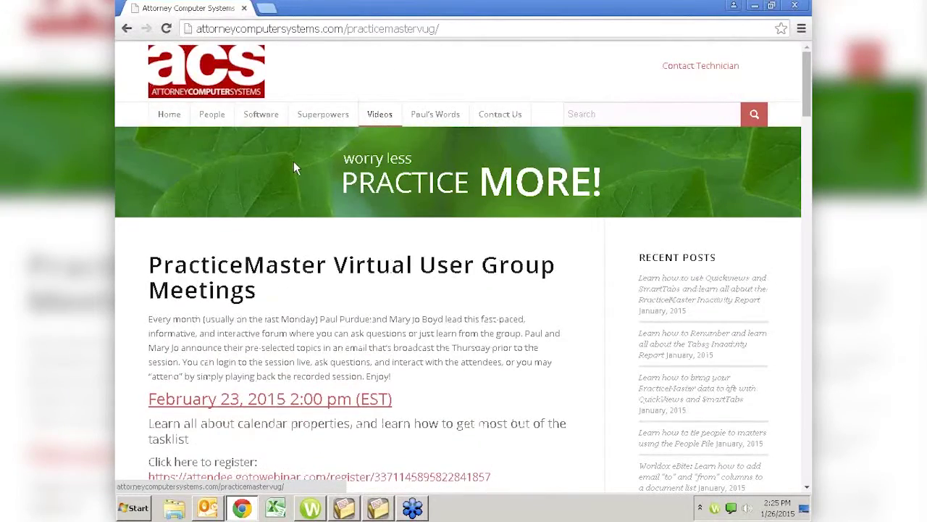
pyautogui.scroll(-2, 293, 161)
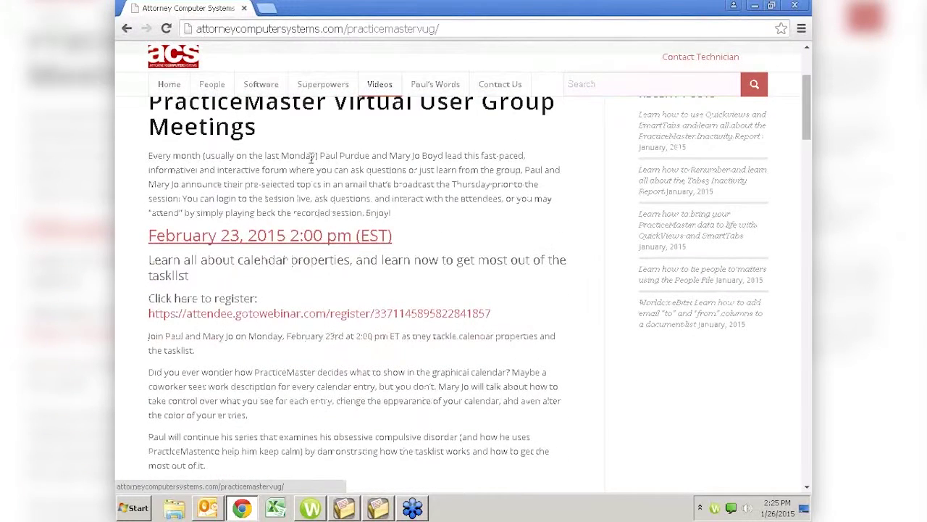
pyautogui.moveTo(374, 85)
pyautogui.scroll(-2, 304, 284)
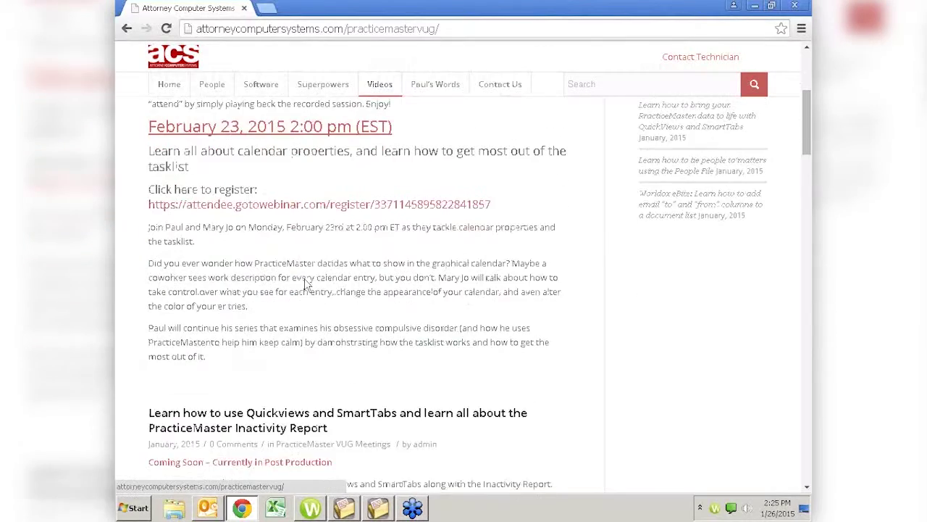